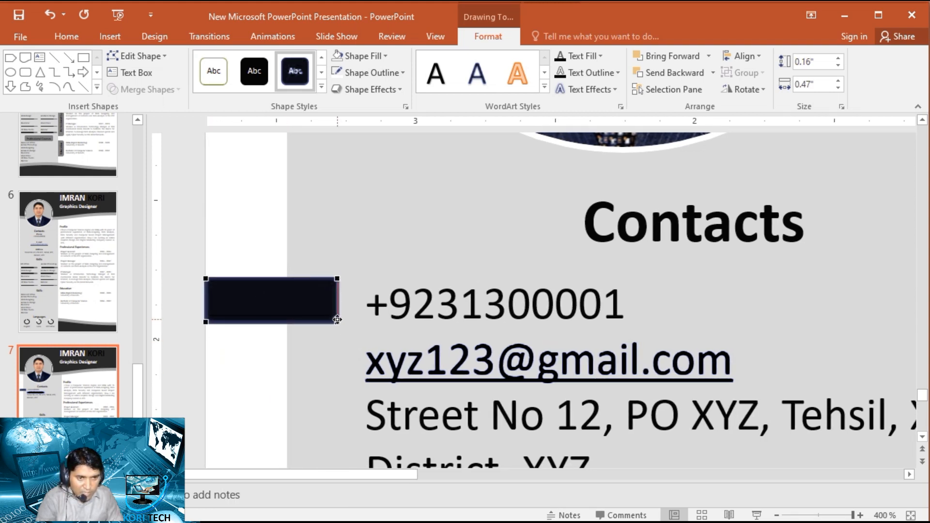
- Reshape the dark rectangle beside the phone number into a slanted bar about 0.43" high by lowering its two left corner points
left_click_drag(205, 321, 205, 397)
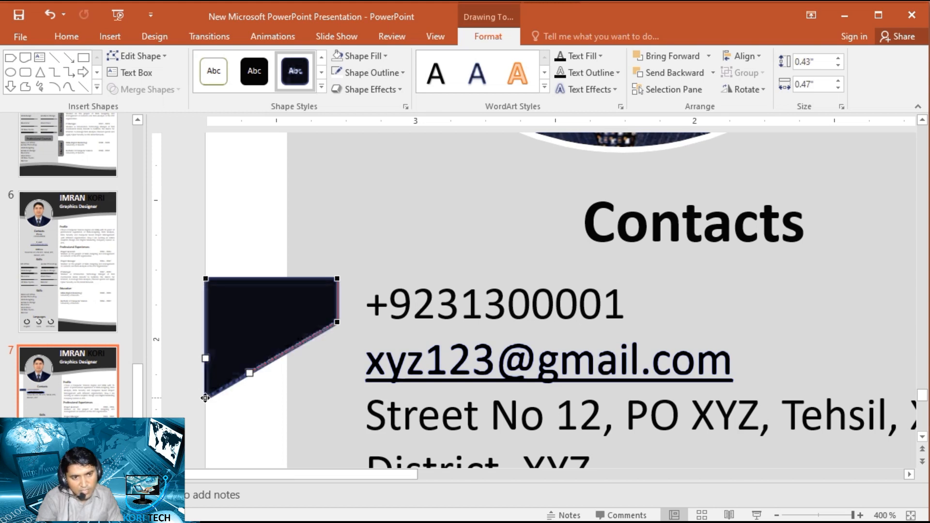
left_click_drag(206, 278, 205, 356)
left_click(188, 394)
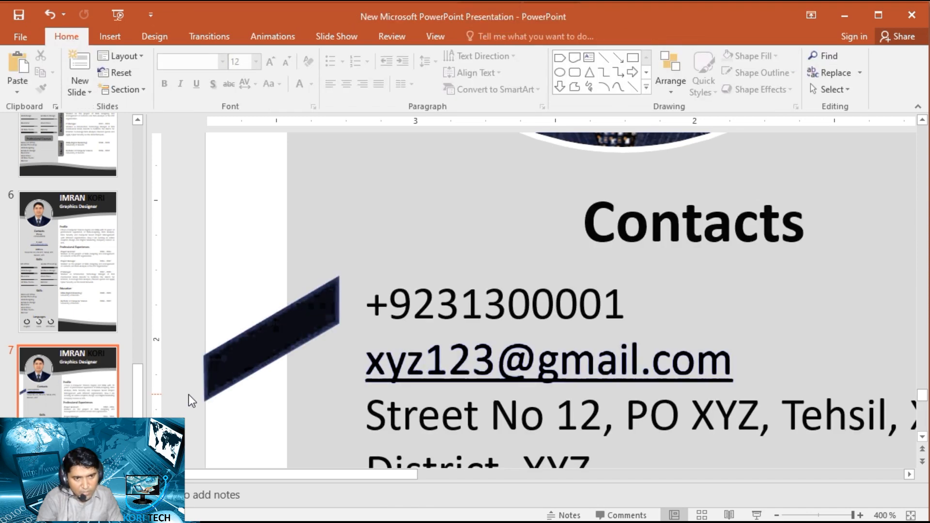
- Duplicate the slanted bar twice and stack the copies below the original, beside the contact lines
scroll(193, 378, "down", 2)
left_click_drag(284, 215, 285, 224)
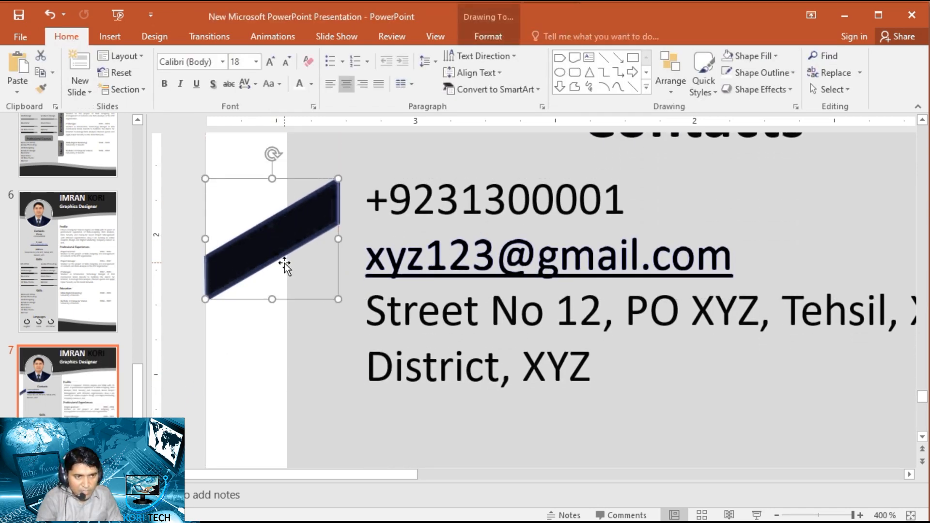
scroll(285, 259, "down", 1)
left_click_drag(270, 214, 271, 326)
left_click(295, 244)
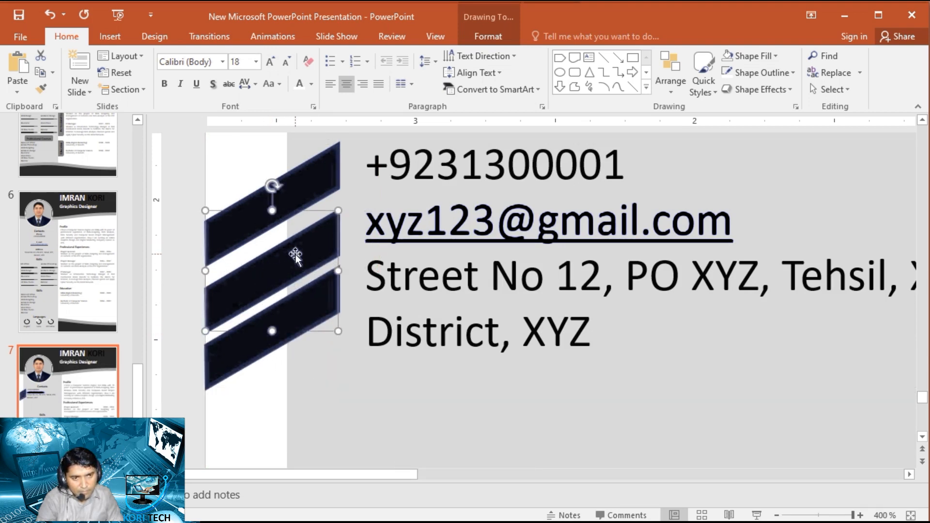
left_click_drag(295, 245, 295, 247)
- Distribute the three slanted bars evenly in the vertical direction
left_click(297, 184)
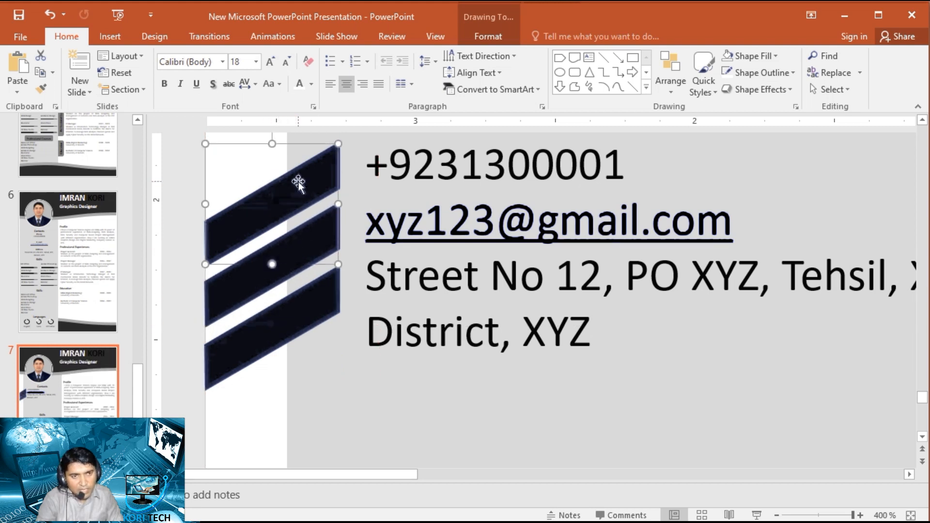
left_click(251, 282, "ctrl")
left_click(238, 350, "ctrl")
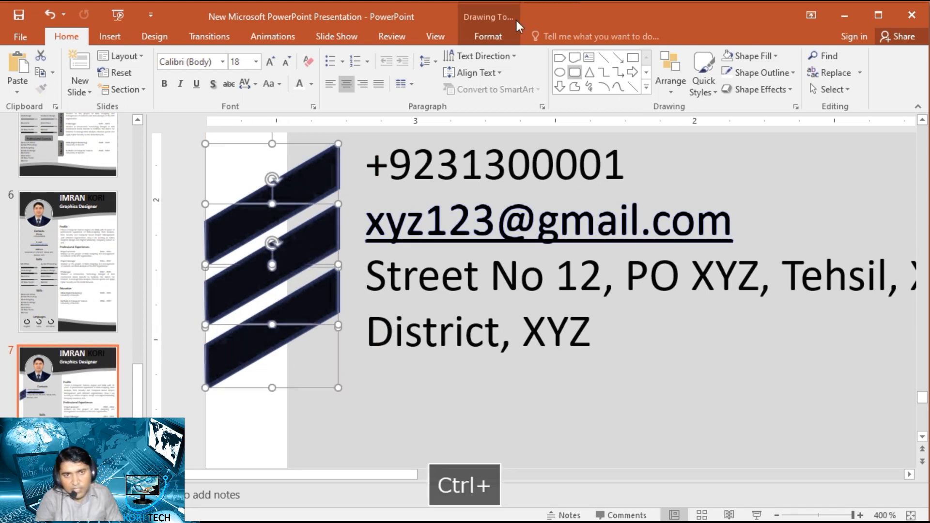
left_click(488, 36)
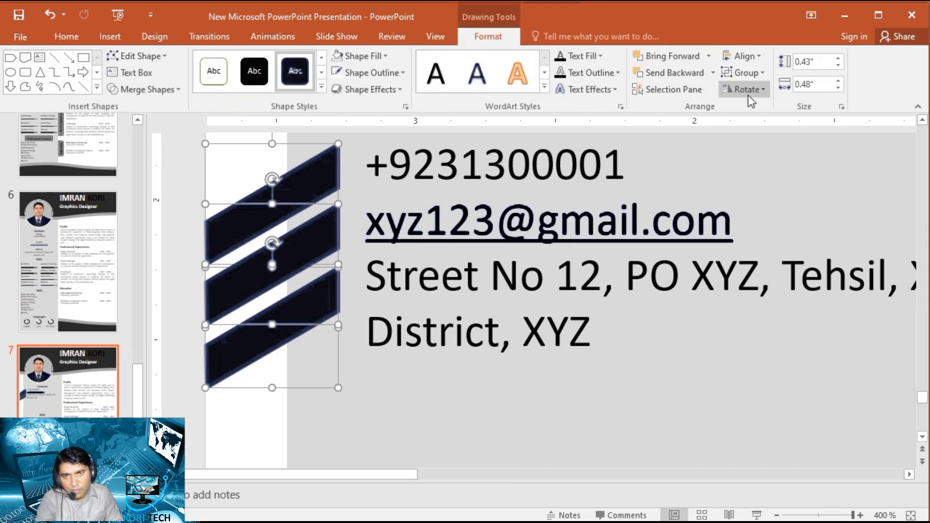
left_click(756, 55)
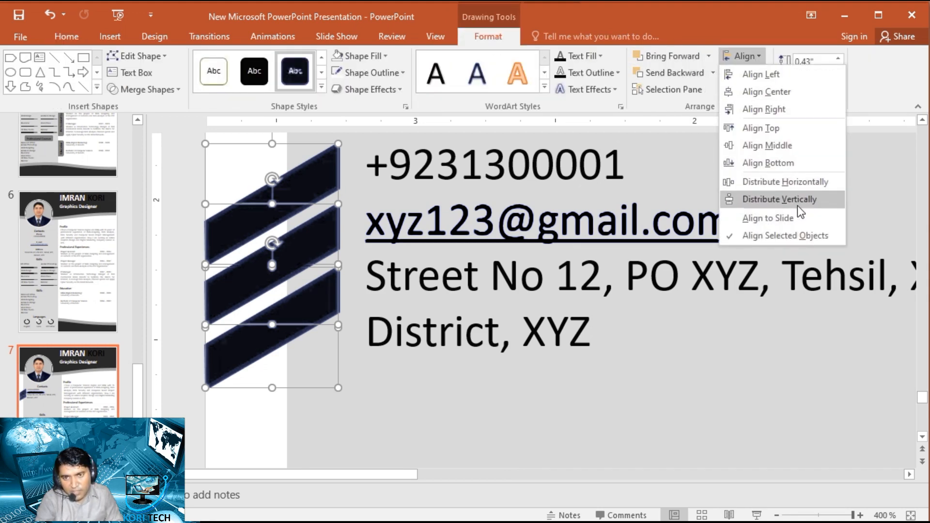
left_click(808, 200)
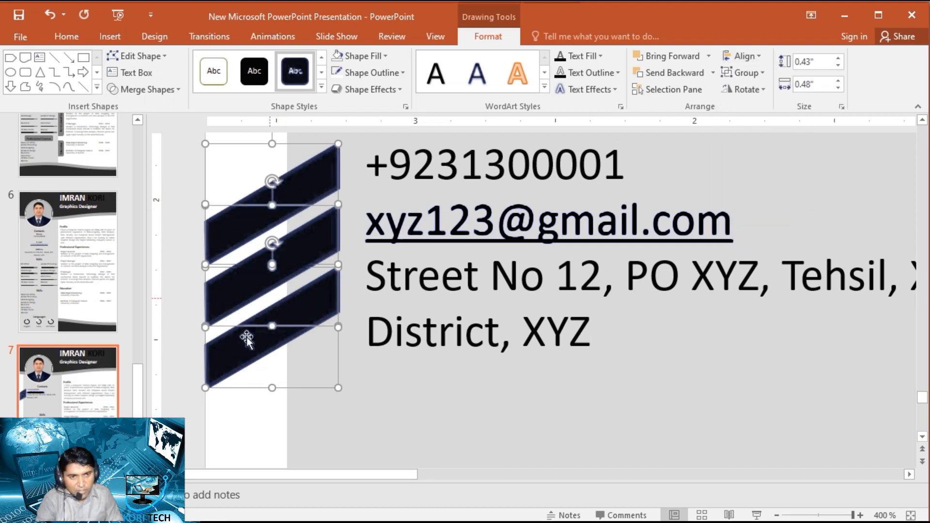
left_click(186, 333)
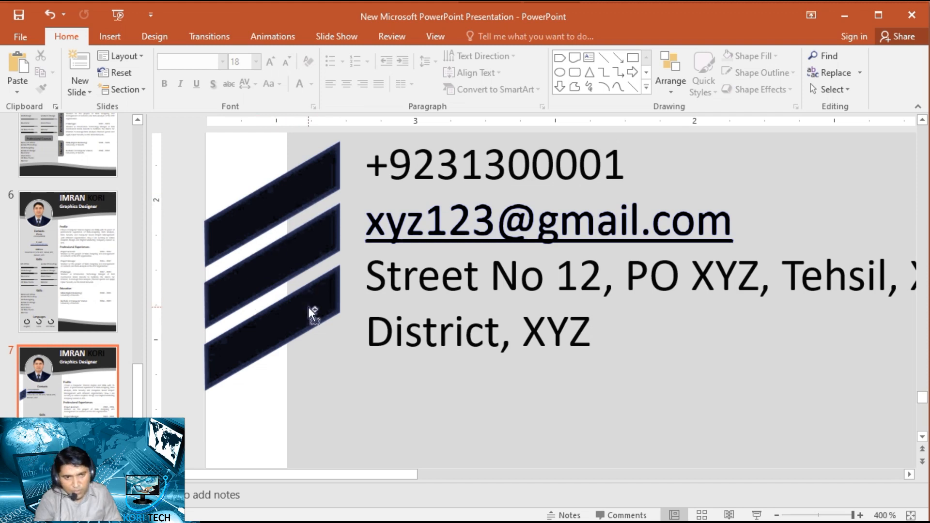
- Fill all three slanted bars with a dark grey shade of the black theme color
left_click(318, 322)
left_click(300, 245, "ctrl")
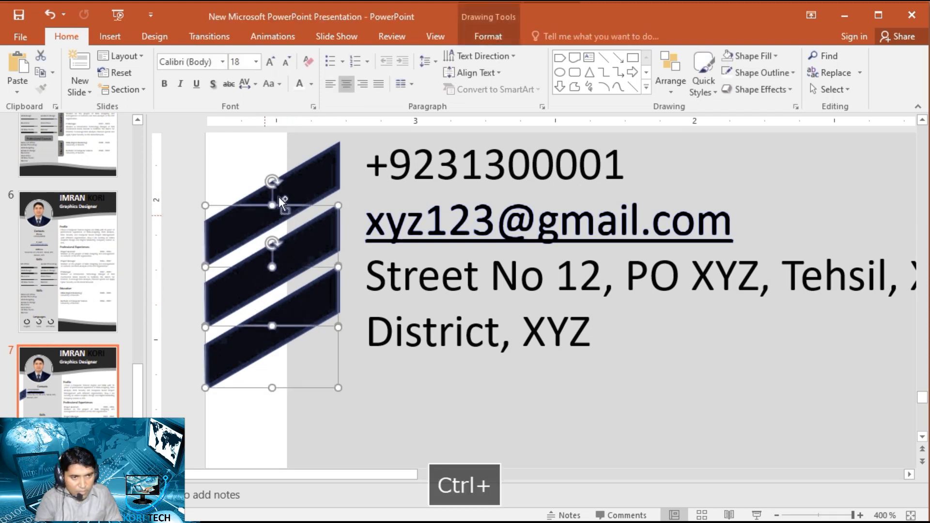
left_click(309, 191, "ctrl")
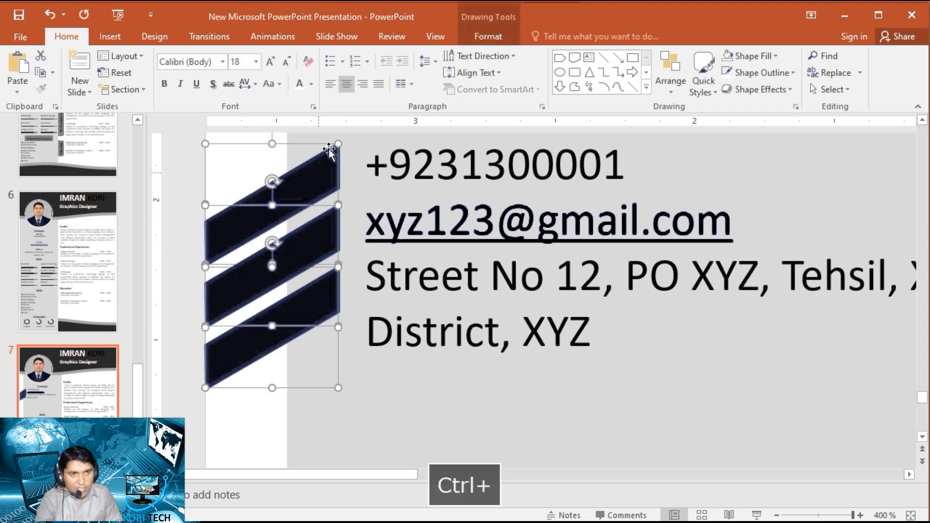
left_click(493, 36)
left_click(367, 56)
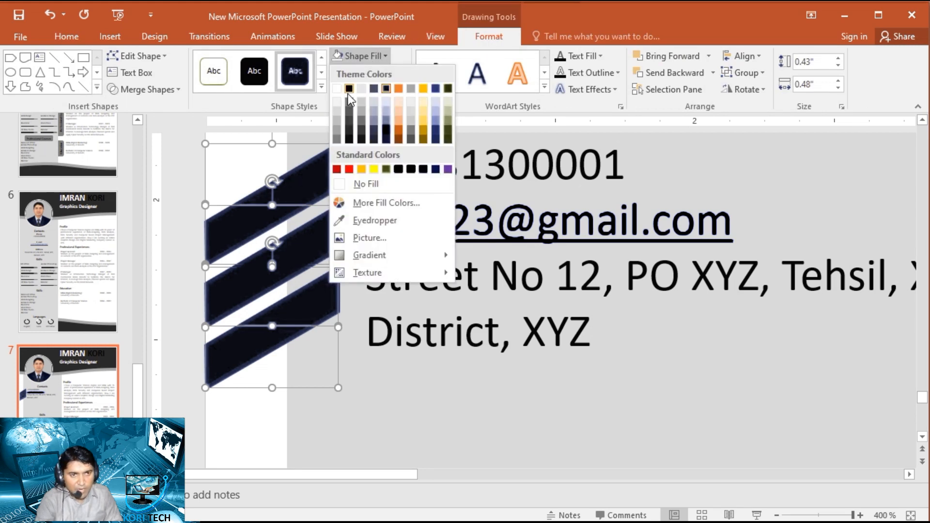
left_click(350, 131)
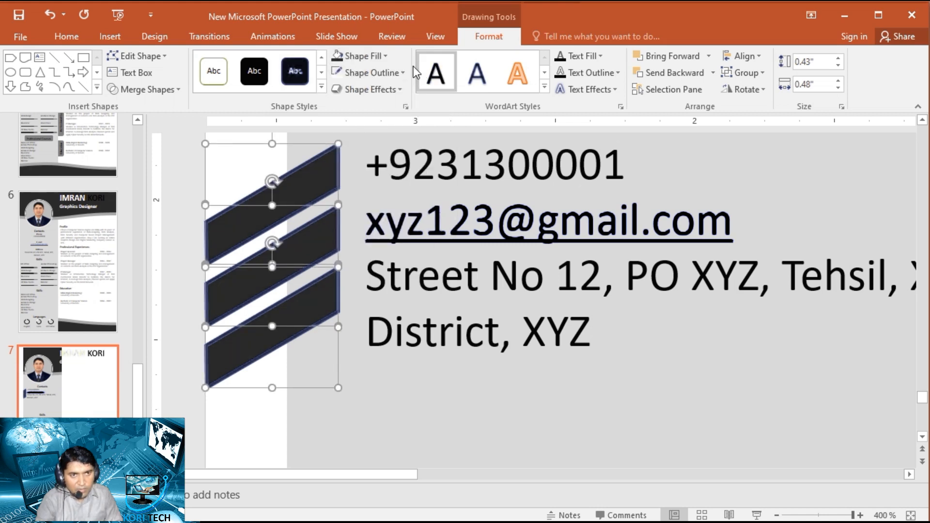
- Give the three slanted bars a light grey outline and save the presentation
left_click(377, 73)
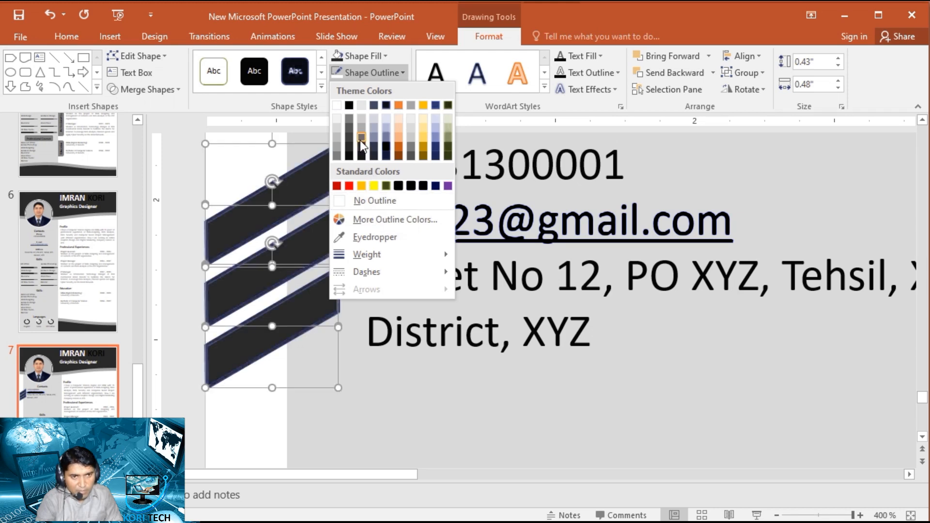
left_click(364, 127)
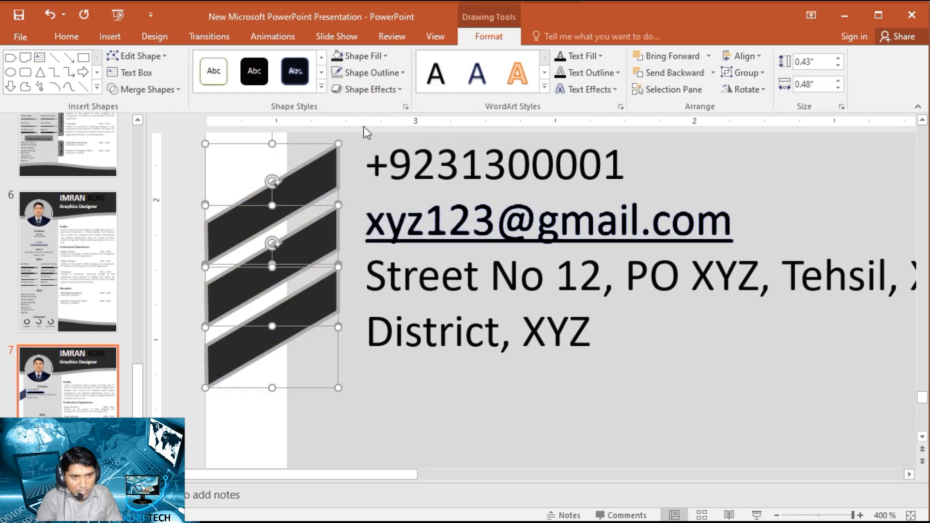
left_click(248, 420)
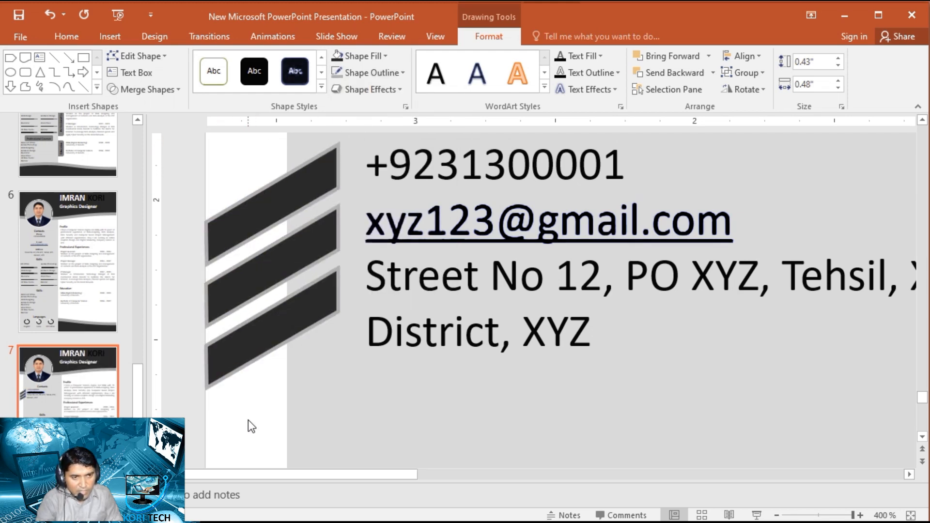
key("ctrl+s")
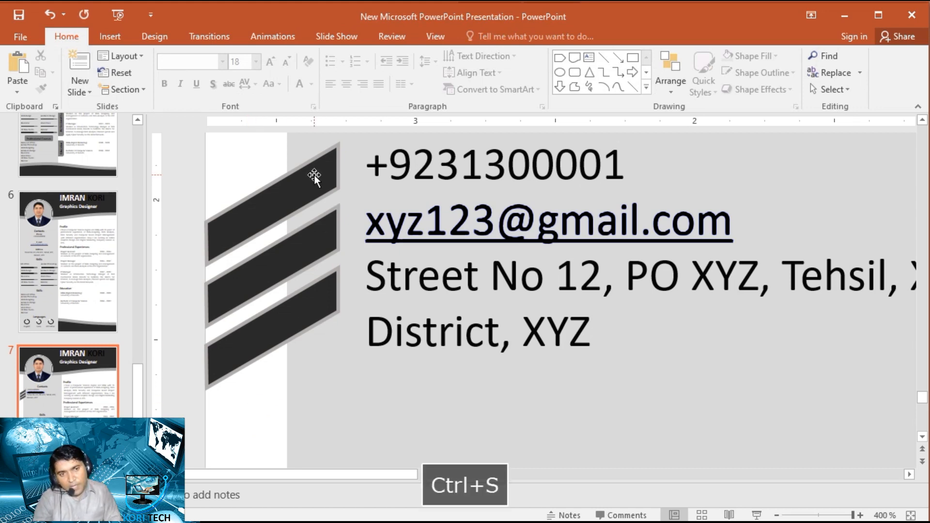
scroll(318, 317, "down", 10)
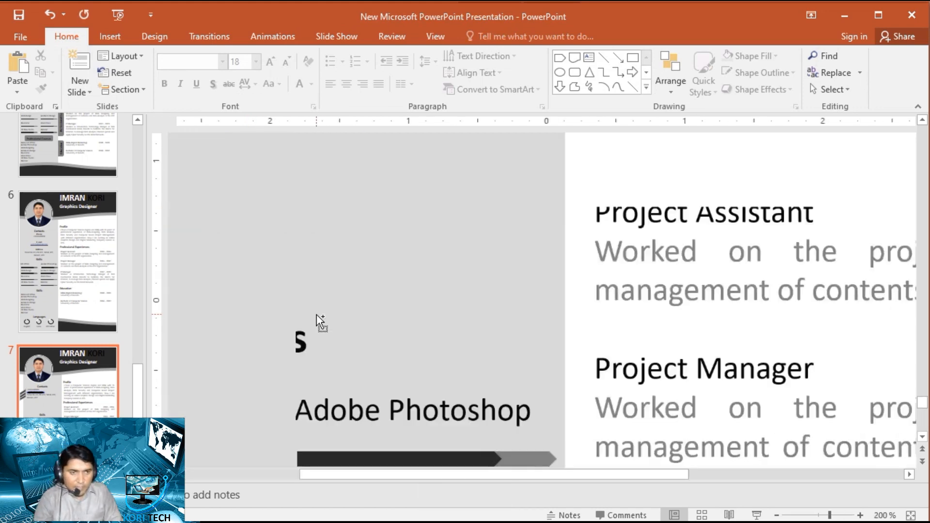
scroll(318, 315, "down", 2)
scroll(318, 315, "up", 1)
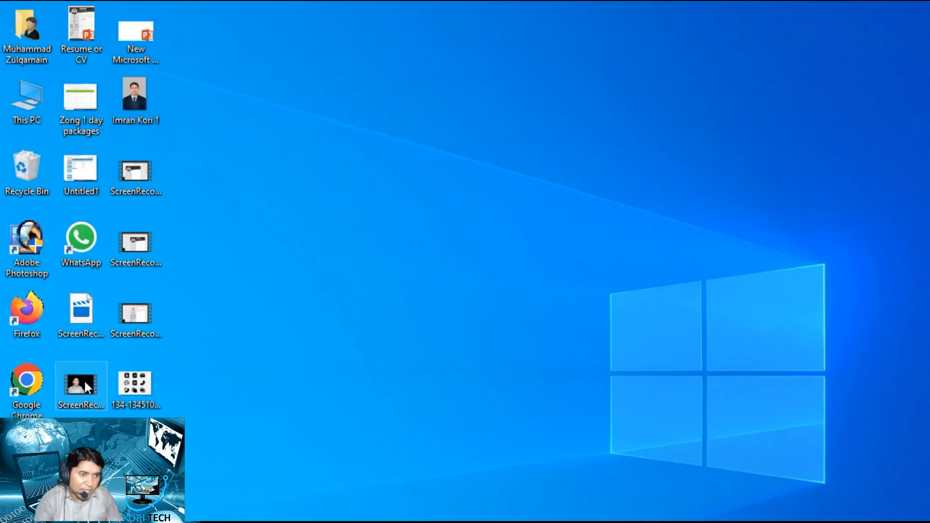
- Open Google Chrome and search Google for "Contact icon.png"
double_click(32, 386)
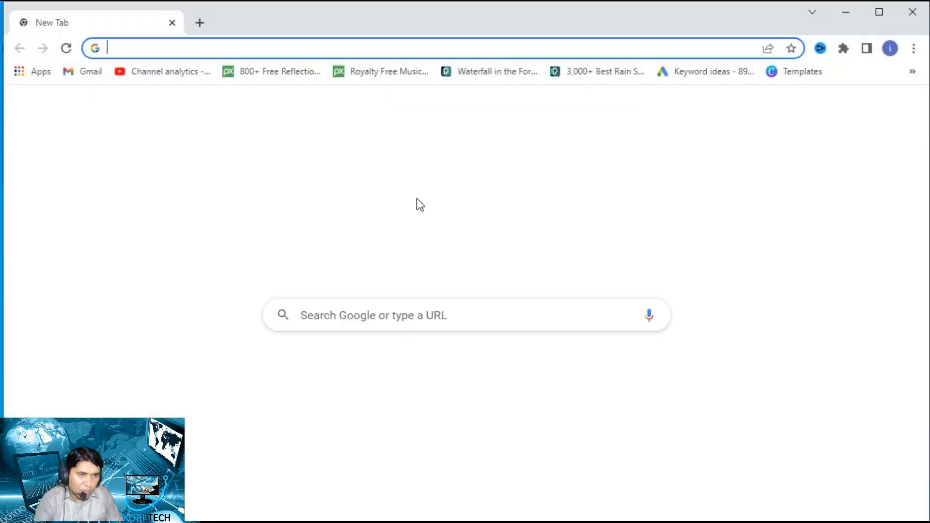
left_click(328, 317)
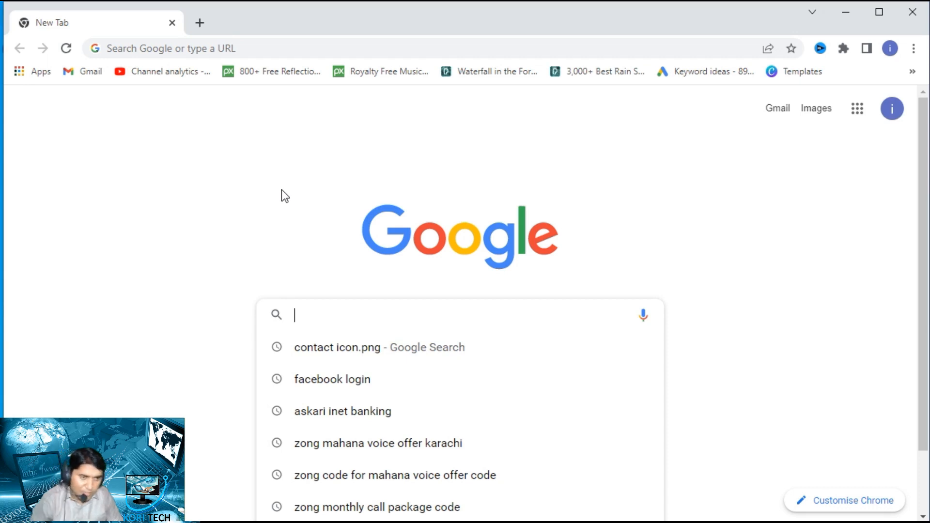
type("con")
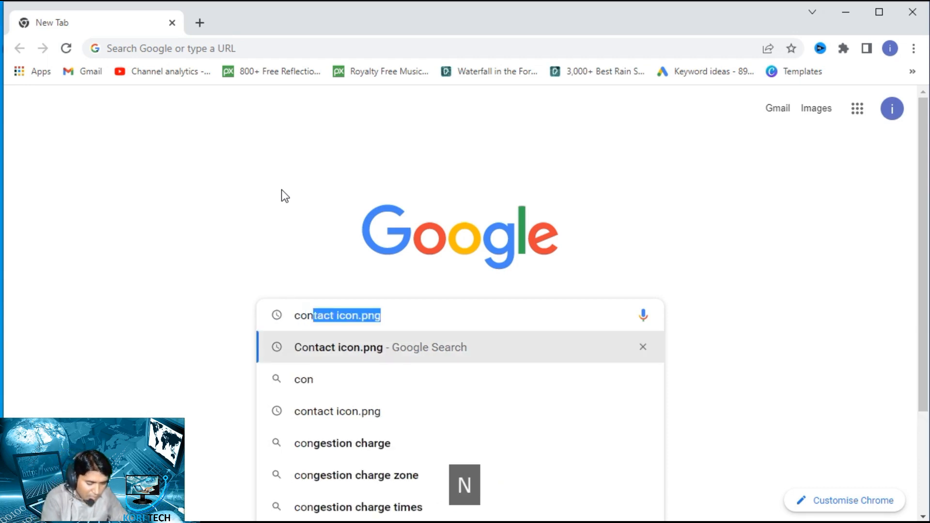
type("tact ")
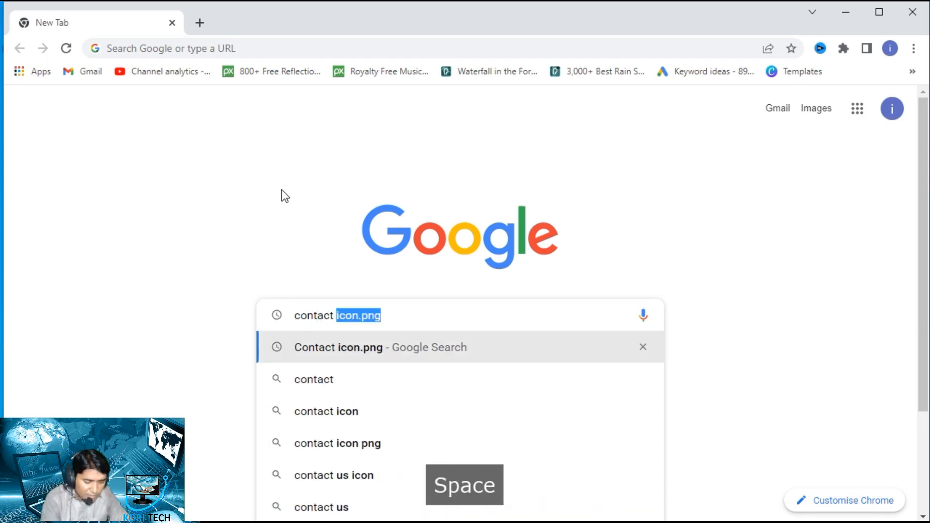
type("icon.p")
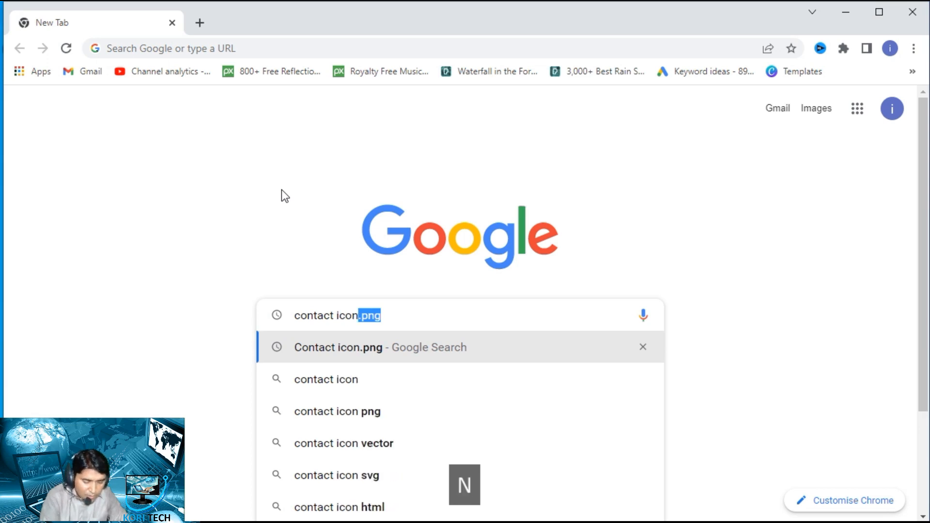
type("ng")
key("Return")
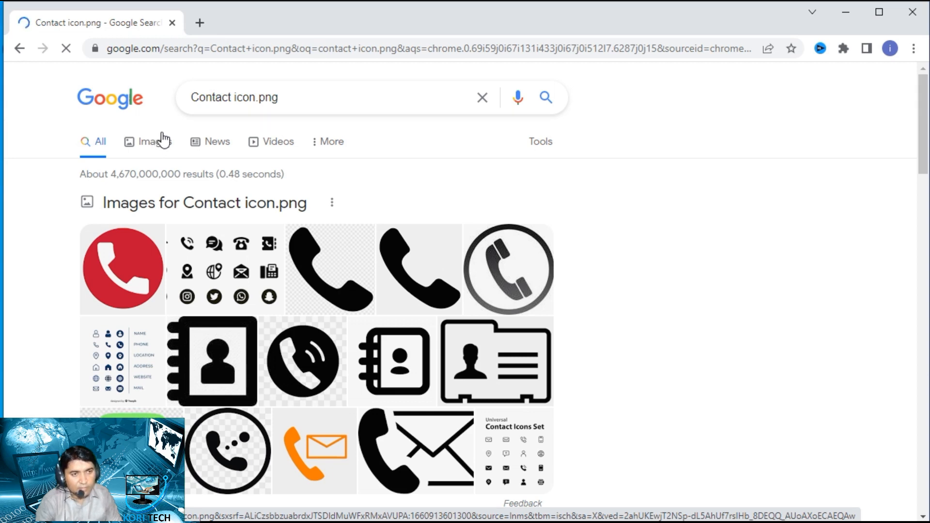
- Switch to the image results and open the nine-icon contact image from freepikpsd.com in a new tab, bringing that tab forward
left_click(153, 143)
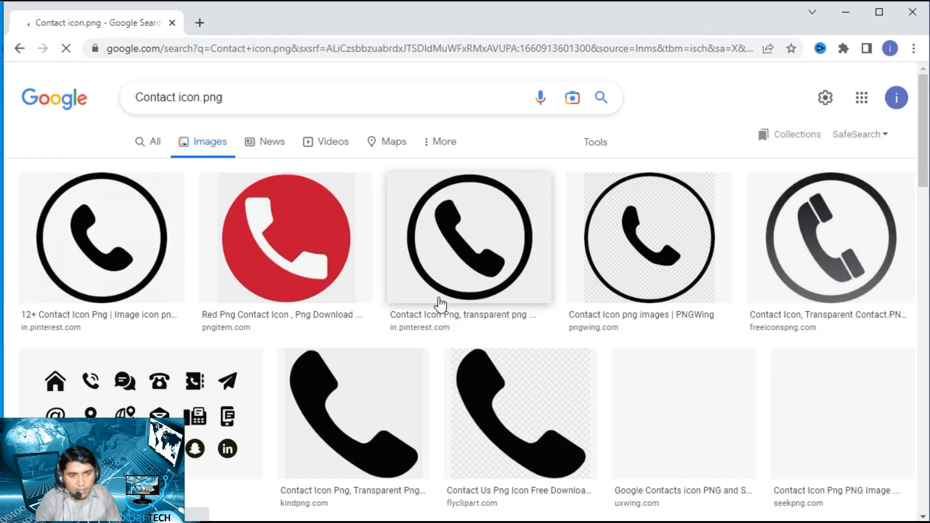
scroll(440, 305, "down", 5)
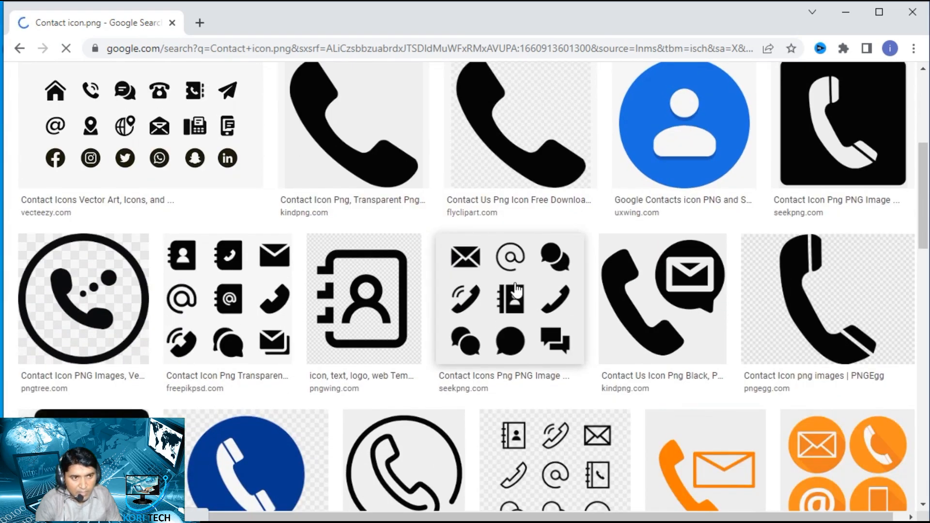
scroll(514, 291, "down", 1)
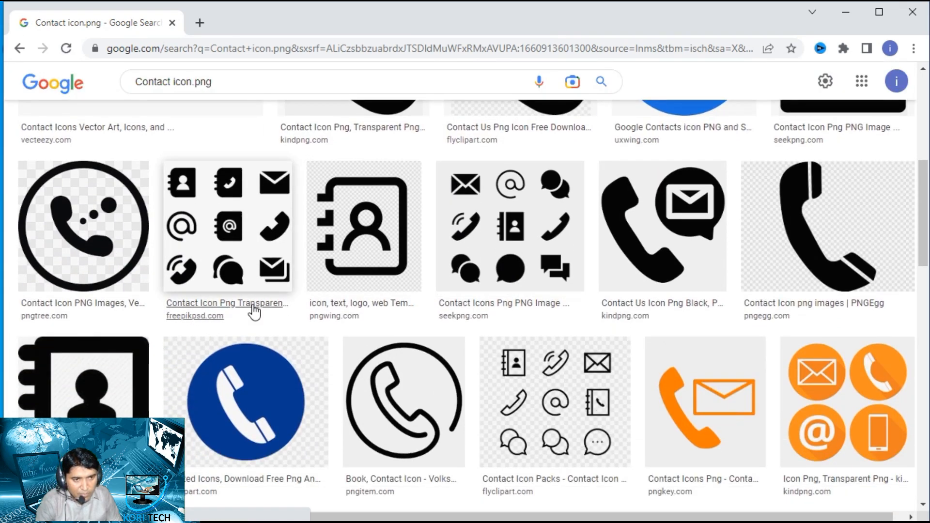
right_click(220, 219)
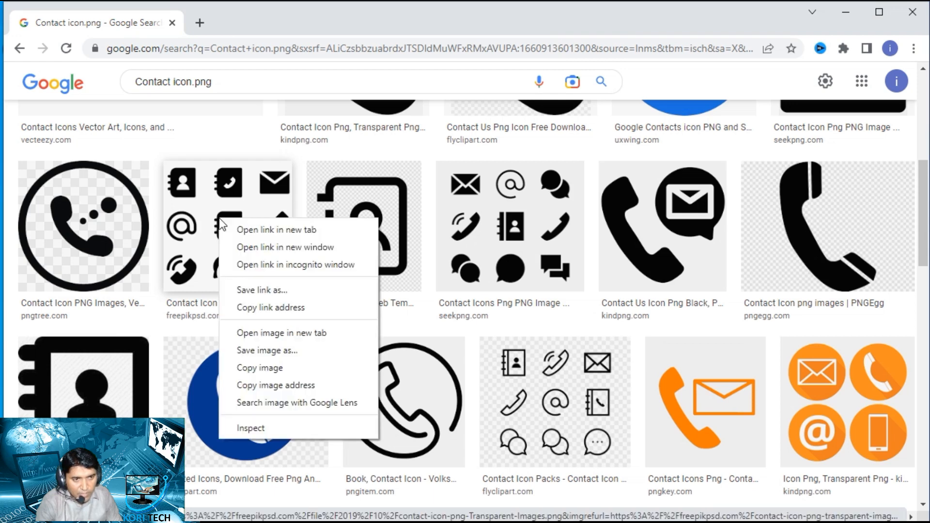
left_click(244, 231)
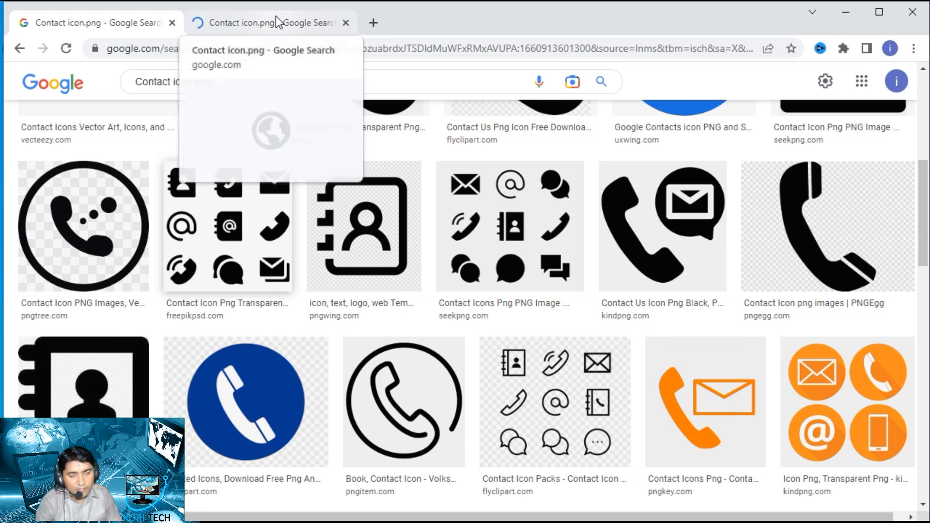
left_click(275, 16)
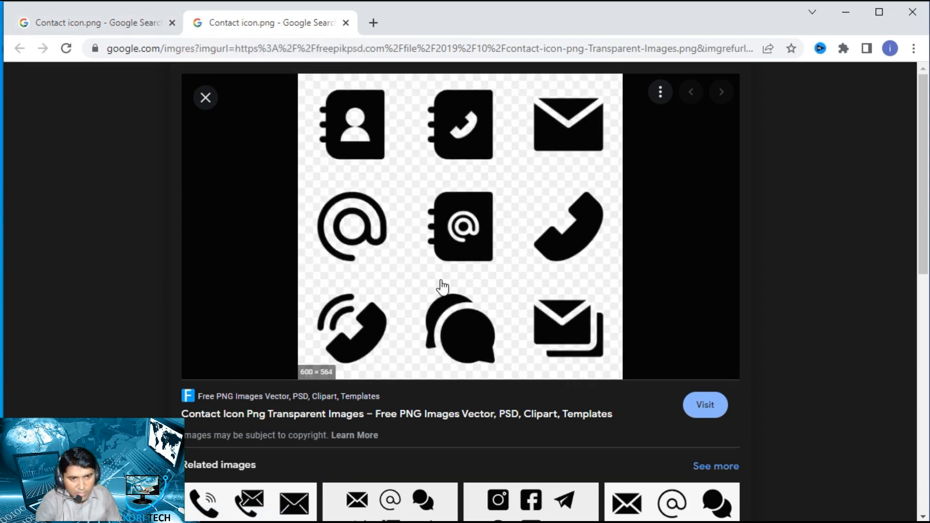
- Save the nine-icon contact image to the Desktop as the PNG file contact-icon-png-Transparent-Images
right_click(458, 228)
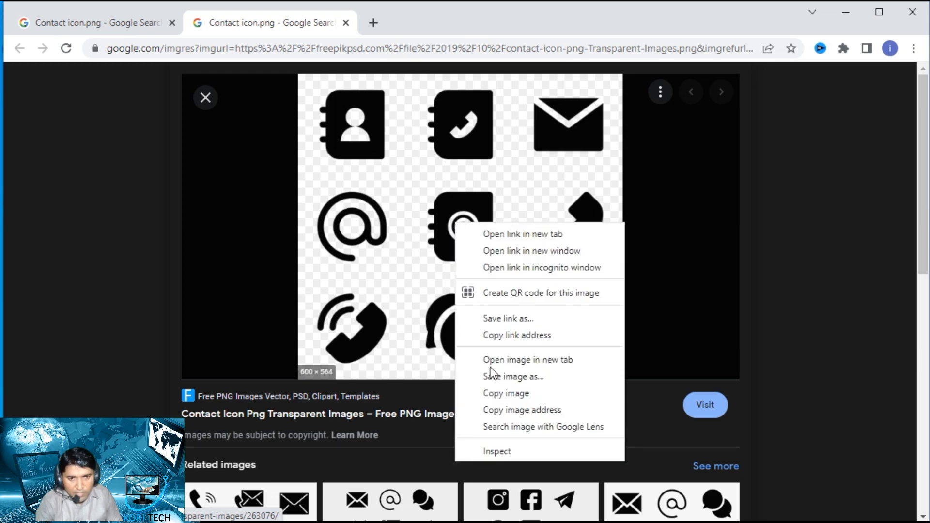
left_click(558, 381)
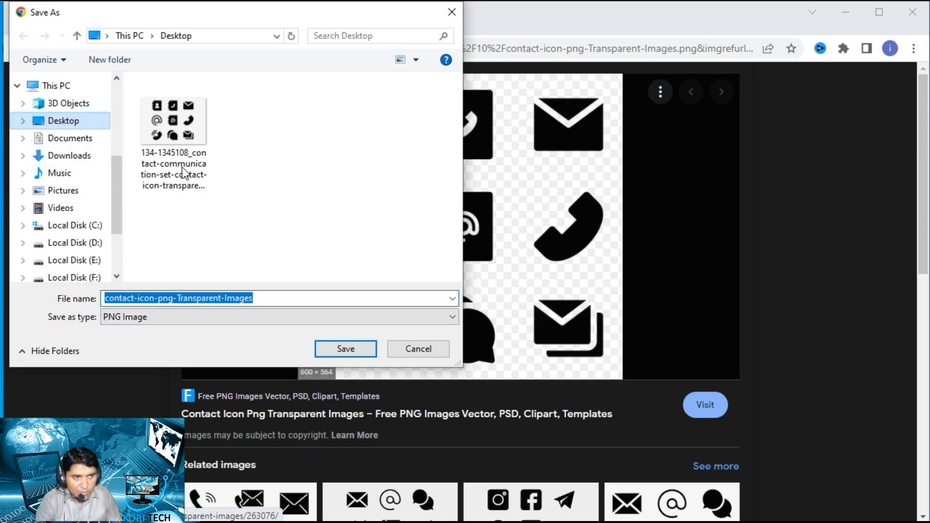
left_click(346, 348)
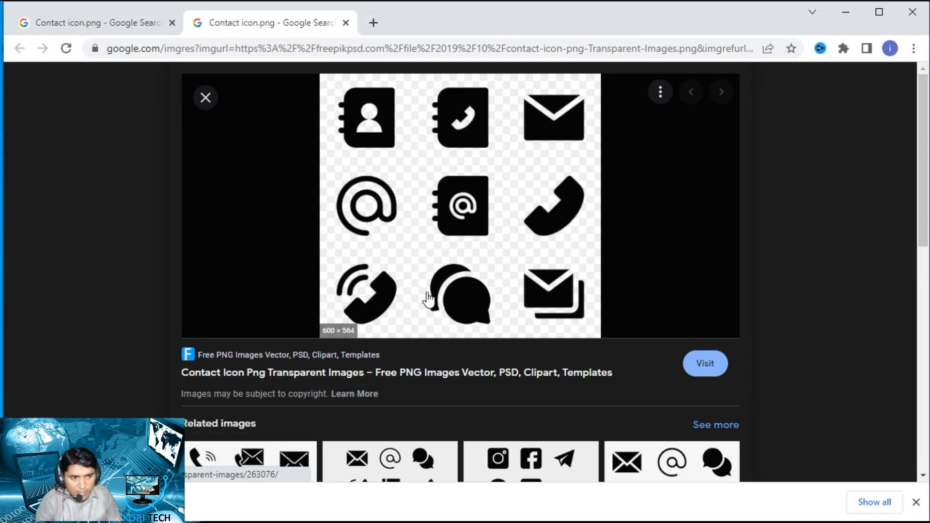
- Minimize the browser and arrange the two downloaded contact icon images together in a separate desktop column, refreshing the desktop
left_click(846, 11)
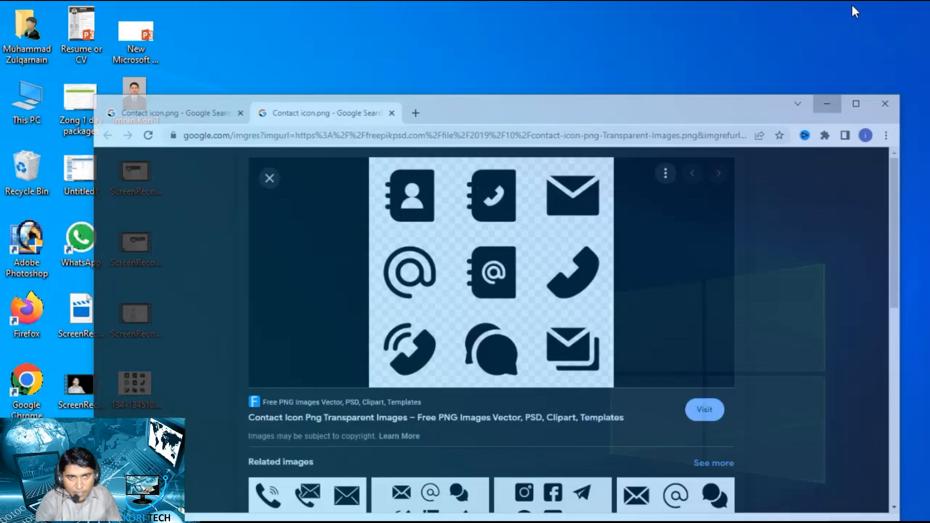
left_click_drag(128, 454, 280, 223)
left_click_drag(174, 170, 184, 170)
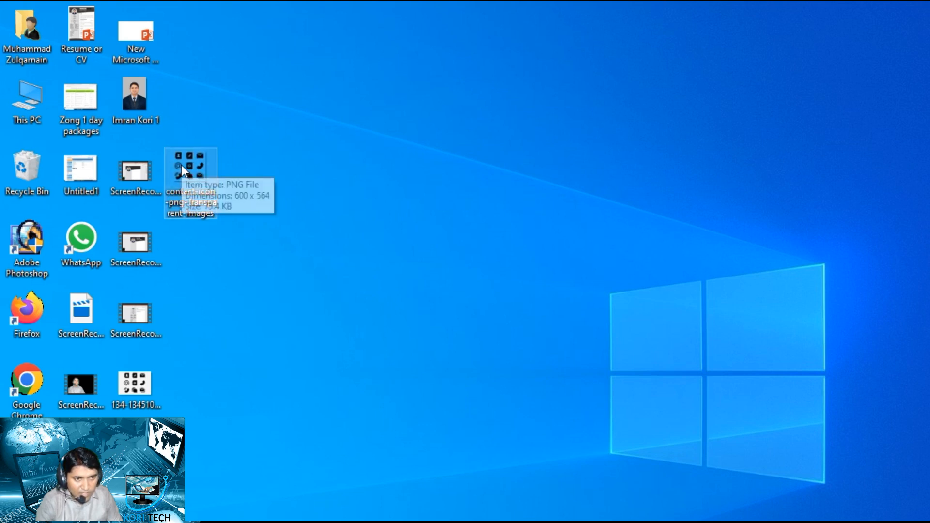
left_click(262, 177)
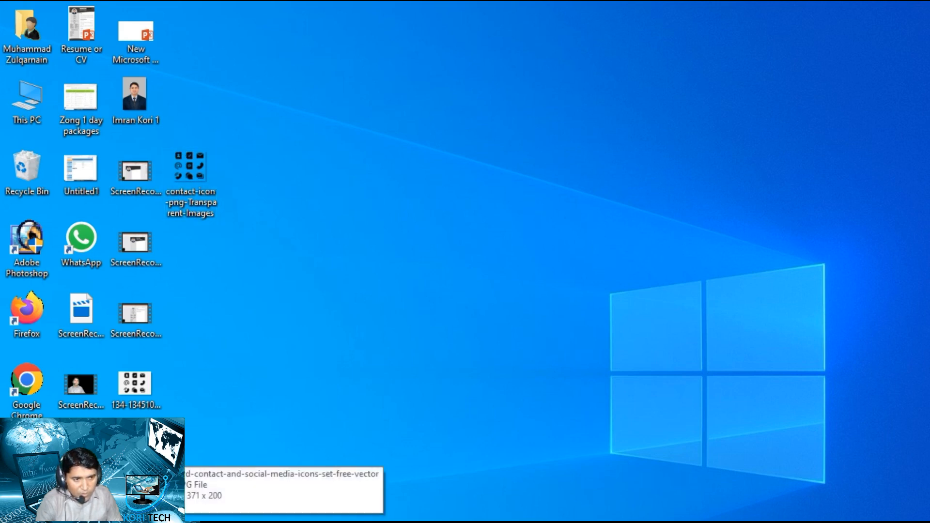
left_click_drag(133, 390, 193, 253)
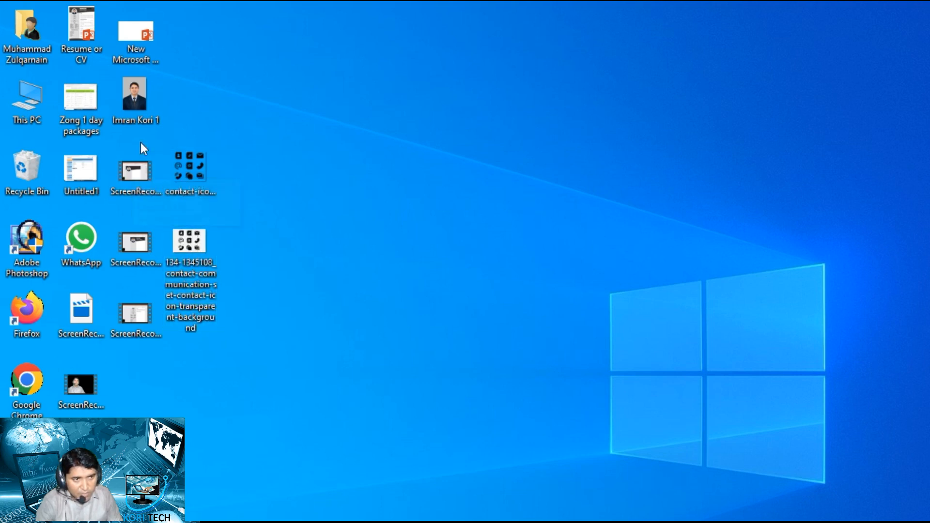
right_click(245, 98)
left_click(281, 141)
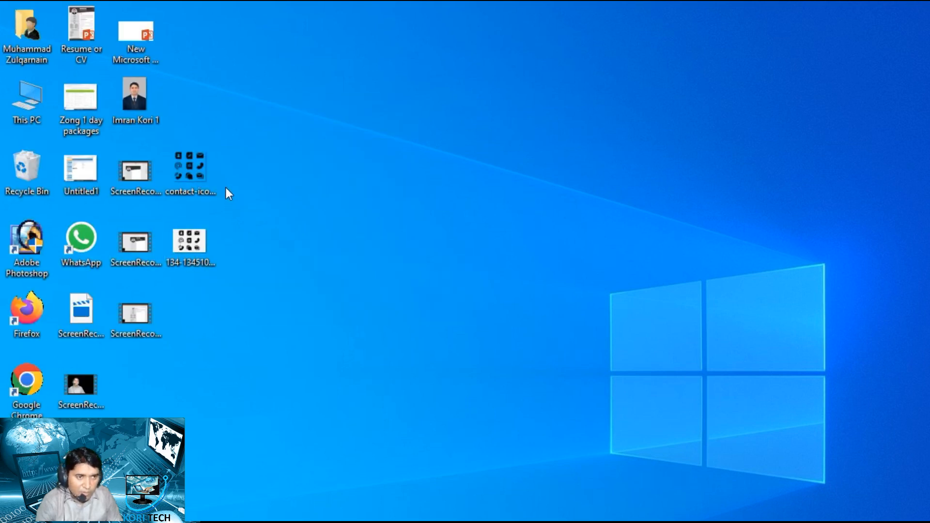
- Copy the contact-icon-png-Transparent-Images file from the desktop and paste it into the new PowerPoint presentation, with copies on both sides of slide 7
left_click(193, 166)
key("ctrl+c")
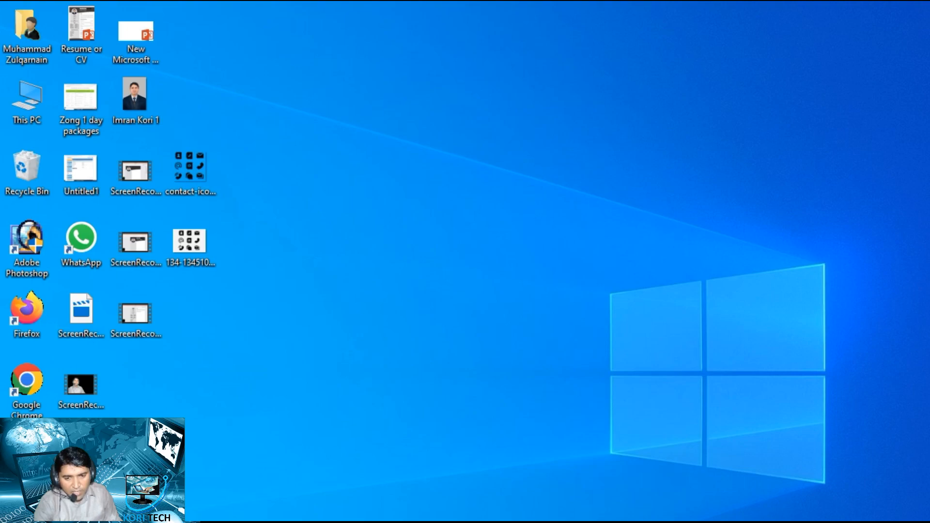
key("alt+Tab")
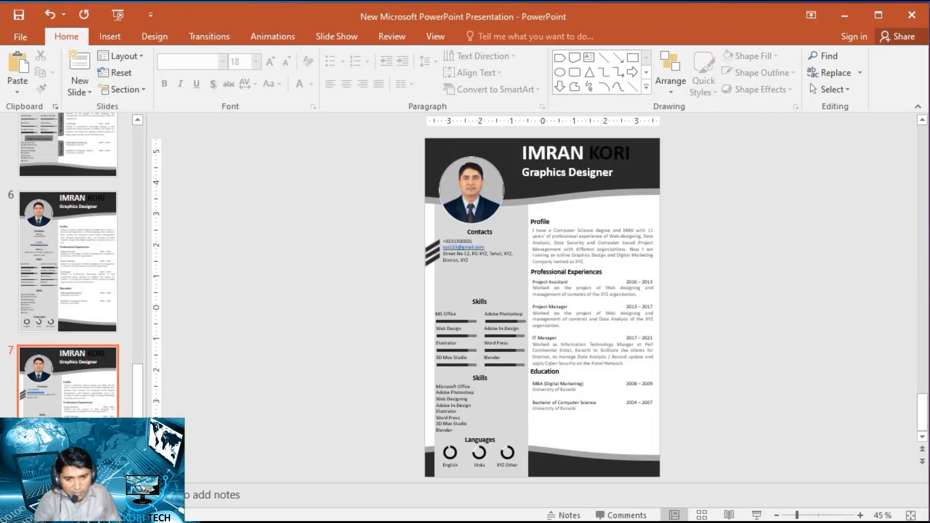
key("alt+Tab")
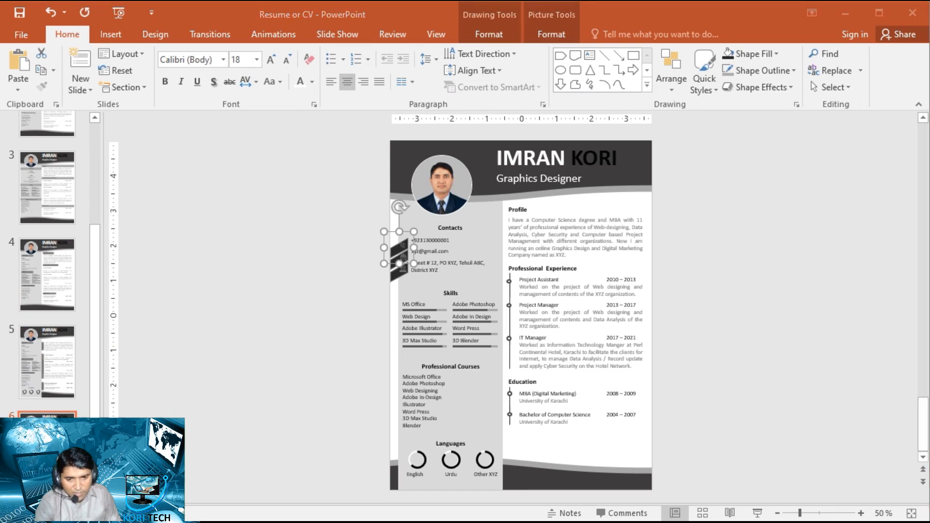
key("alt+Tab")
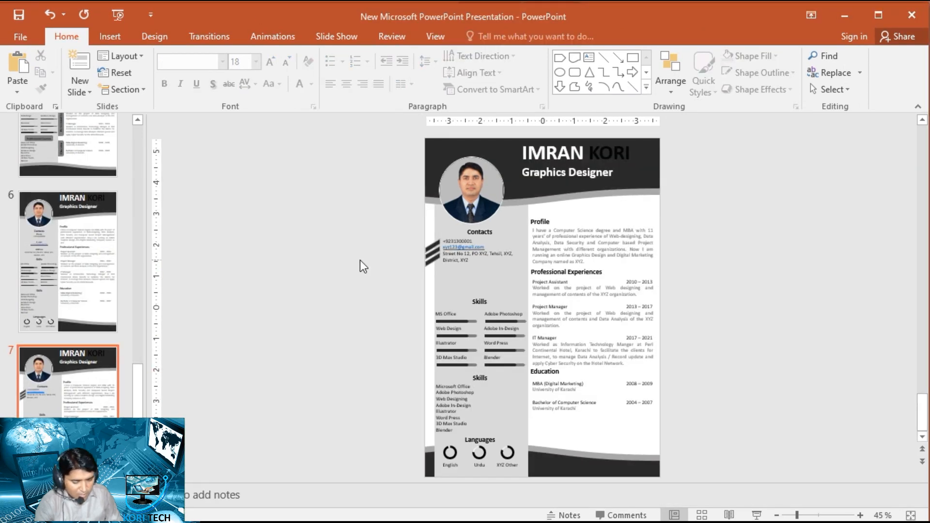
key("ctrl+v")
left_click_drag(502, 237, 773, 201)
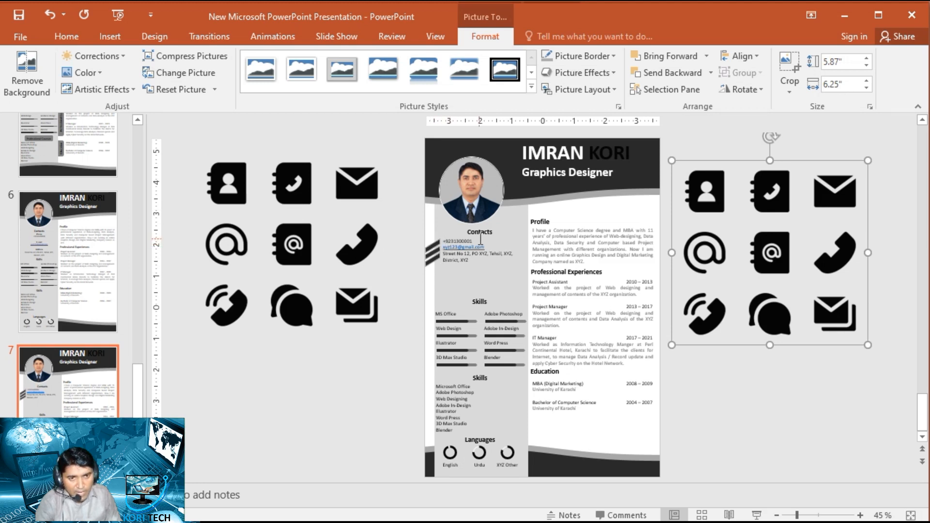
- Crop the icon sheet on the slide's left side down to only the phone book icon
left_click(294, 183)
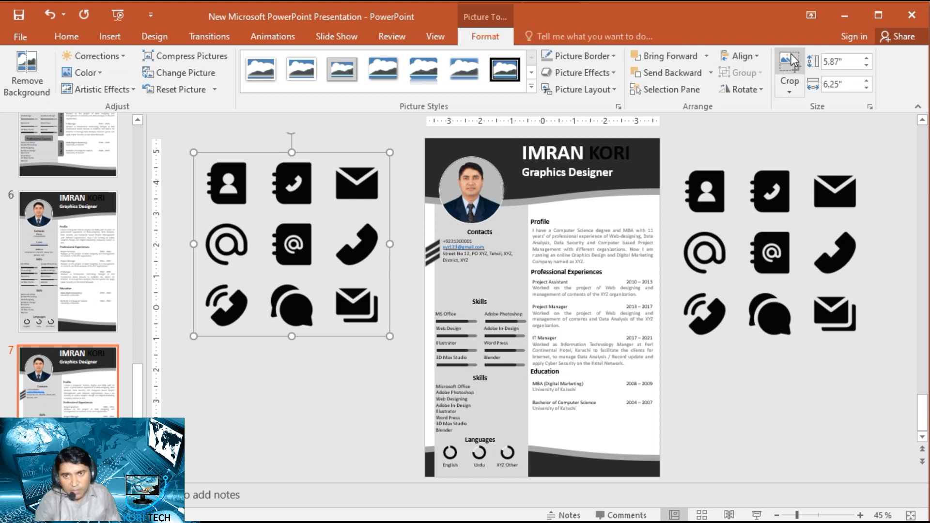
left_click(789, 72)
left_click_drag(385, 333, 316, 210)
left_click_drag(195, 155, 263, 158)
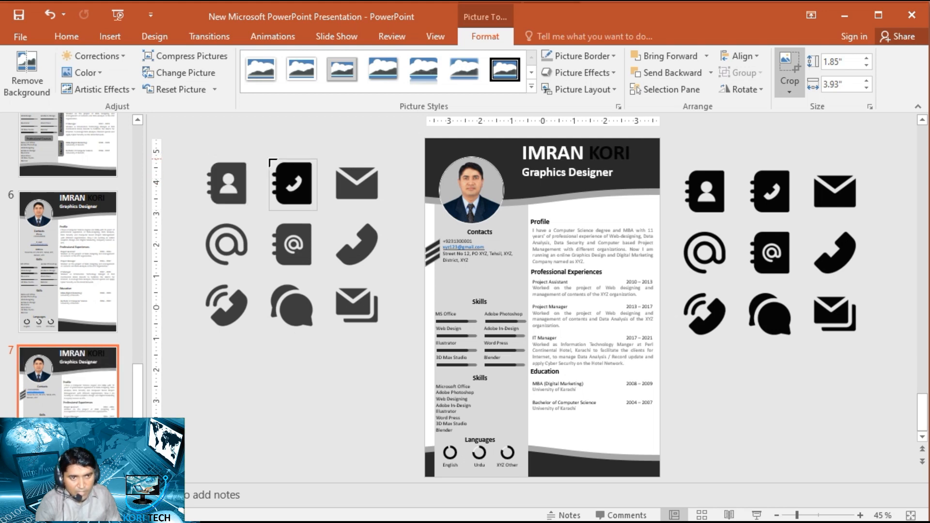
left_click(279, 395)
left_click(290, 184)
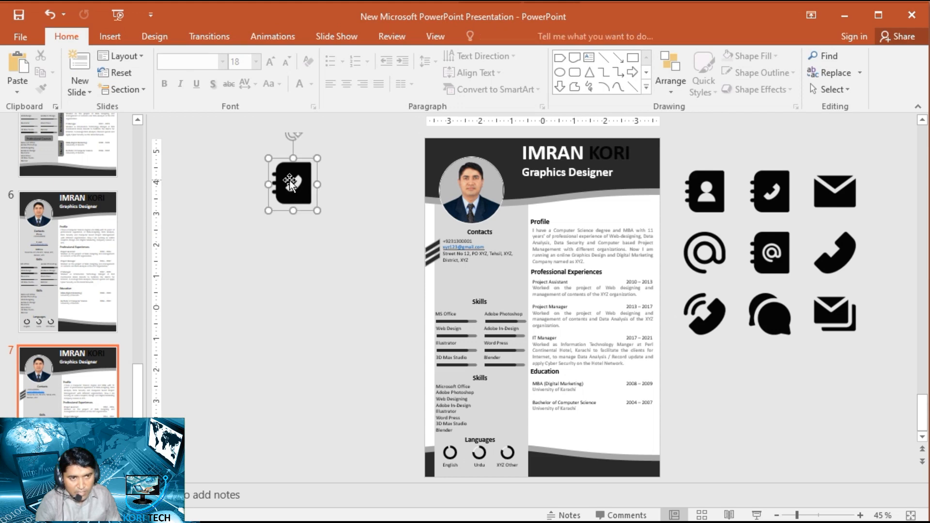
- Shrink the cropped phone book icon to about 0.11" by 0.1" and place it on the upper slanted bar beside the phone number
left_click_drag(295, 184, 403, 246)
scroll(479, 290, "up", 6)
scroll(594, 268, "up", 5)
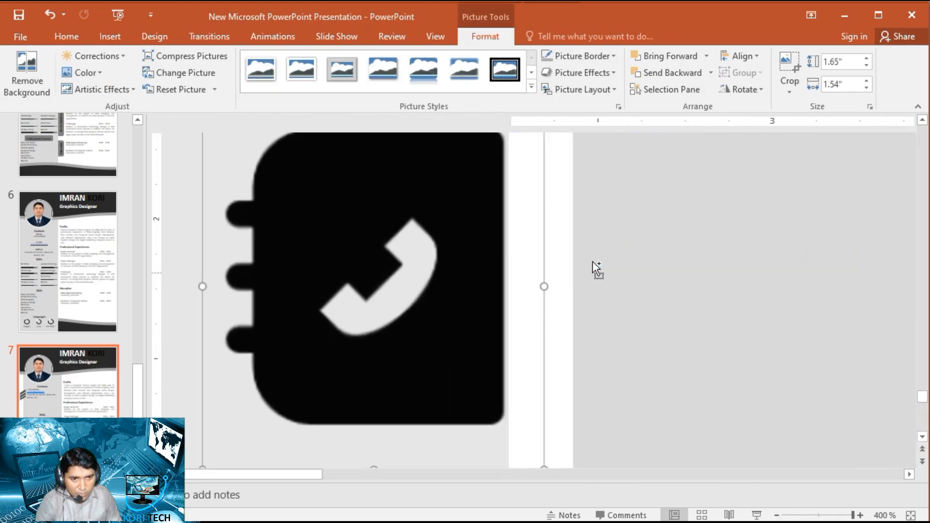
scroll(649, 270, "down", 3)
key("Caps_Lock")
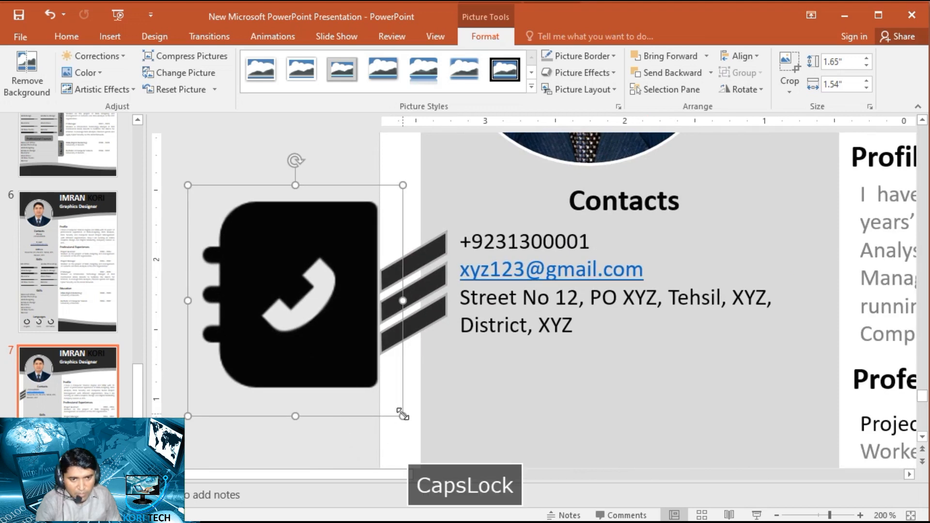
left_click_drag(398, 410, 427, 248)
scroll(450, 260, "right", 3)
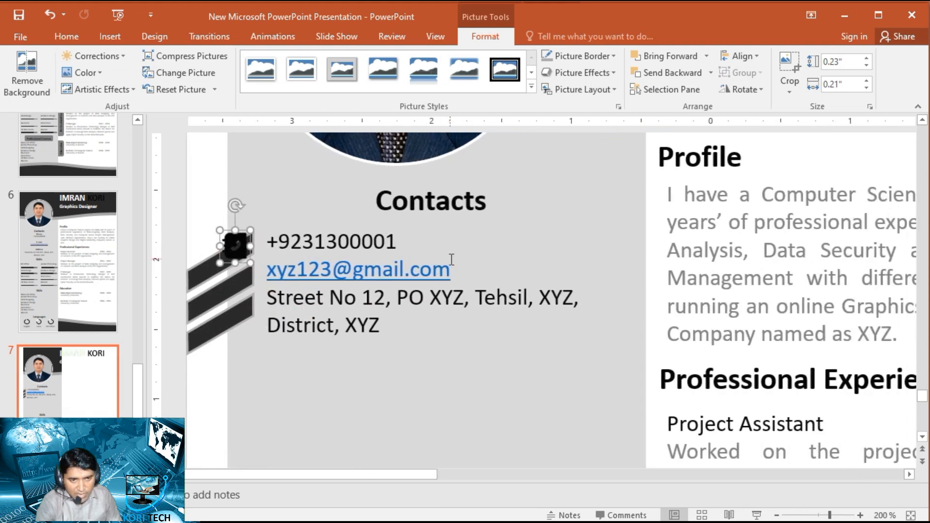
scroll(188, 267, "up", 10)
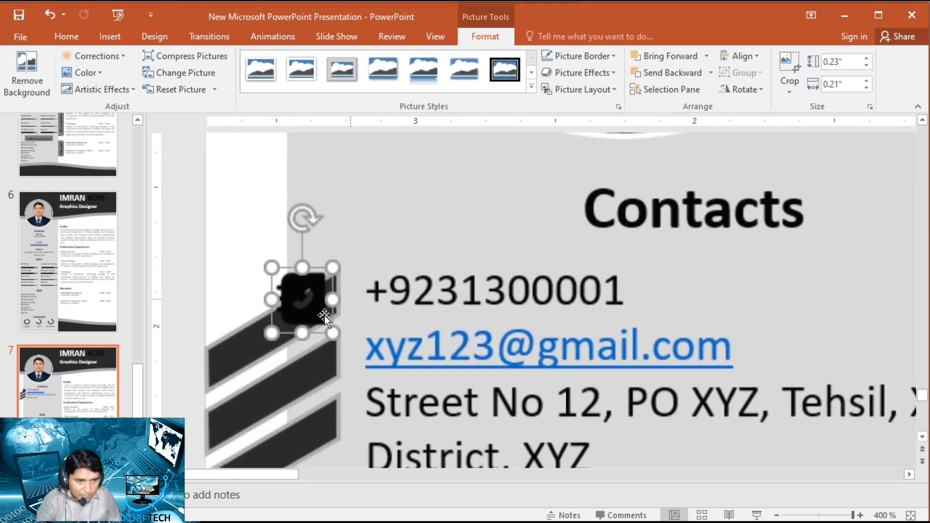
key("Caps_Lock")
left_click_drag(271, 268, 316, 310)
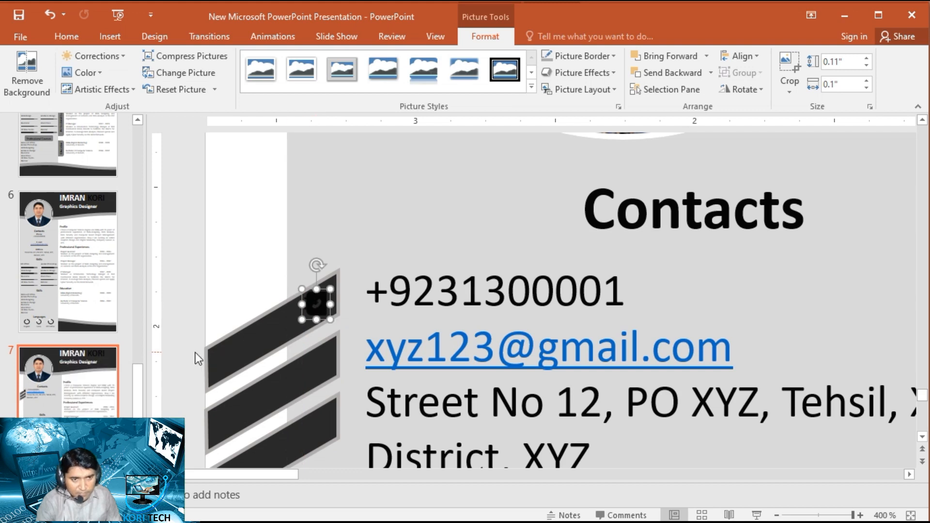
- Stretch the upper slanted bar upward to a height of about 0.53" and check its size
left_click(245, 342)
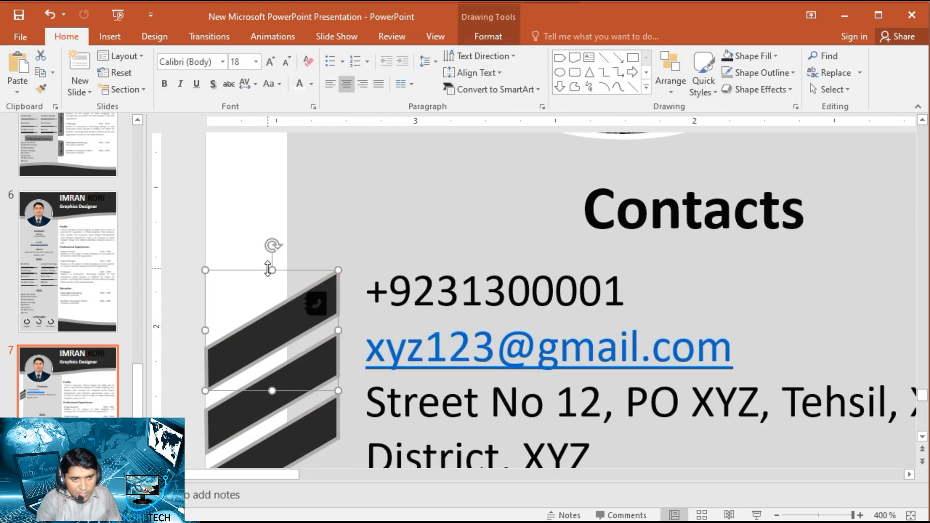
left_click_drag(273, 270, 271, 243)
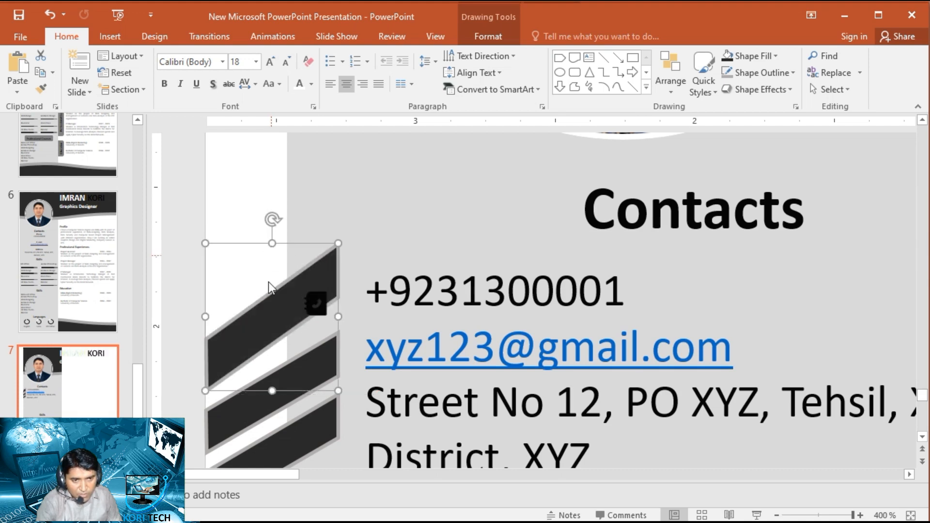
left_click(262, 409)
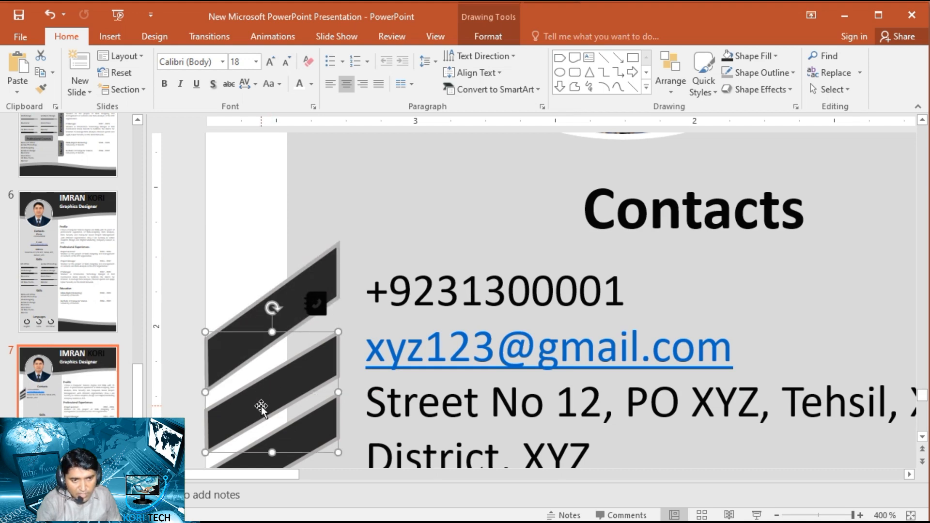
left_click(329, 266)
left_click(488, 36)
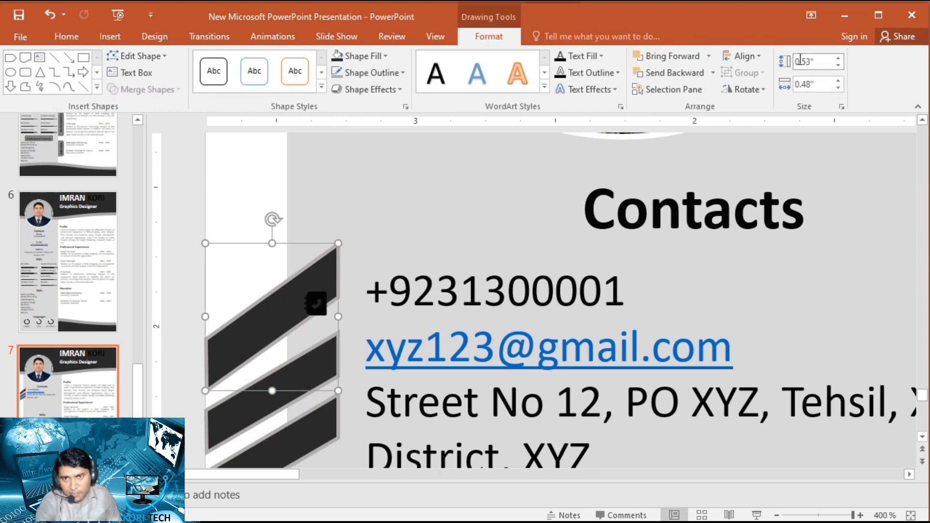
- Set the height of the middle and lower slanted bars to 0.53"
left_click(232, 420)
left_click(274, 459, "ctrl")
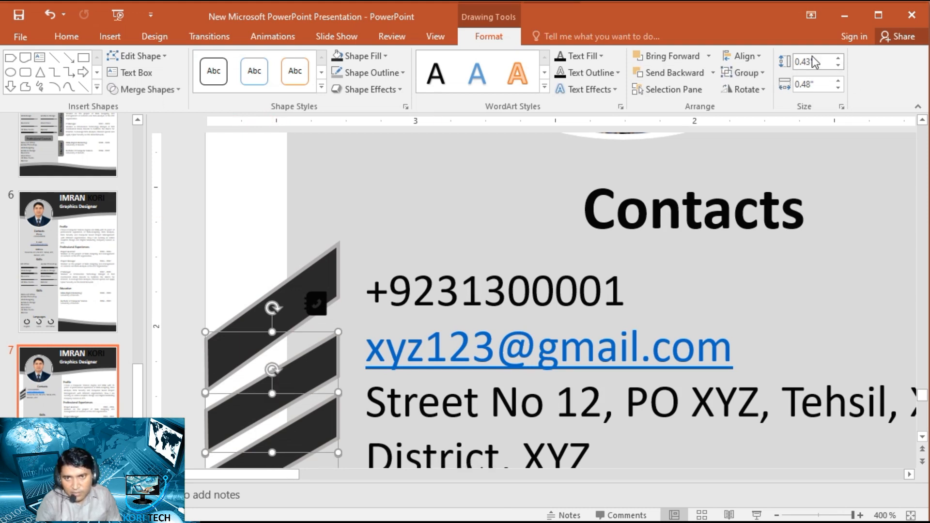
left_click_drag(804, 62, 806, 57)
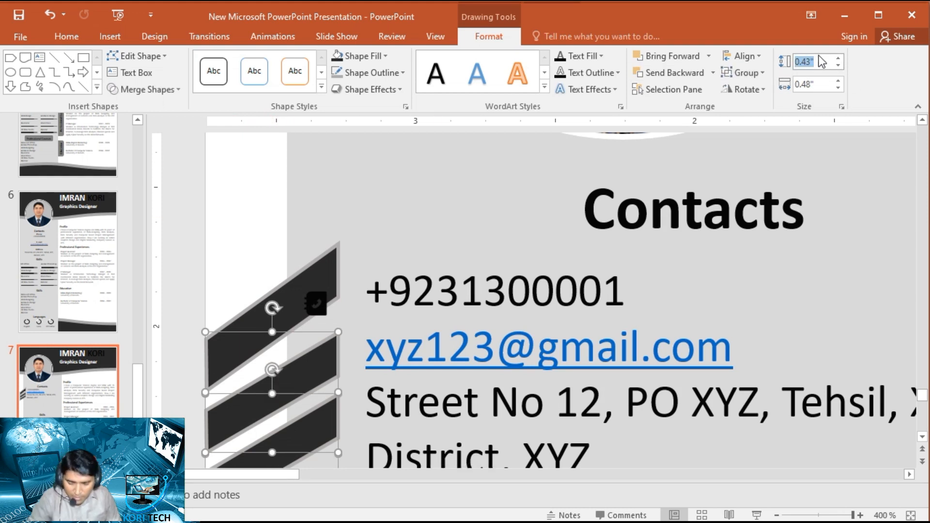
type("0.53")
key("Return")
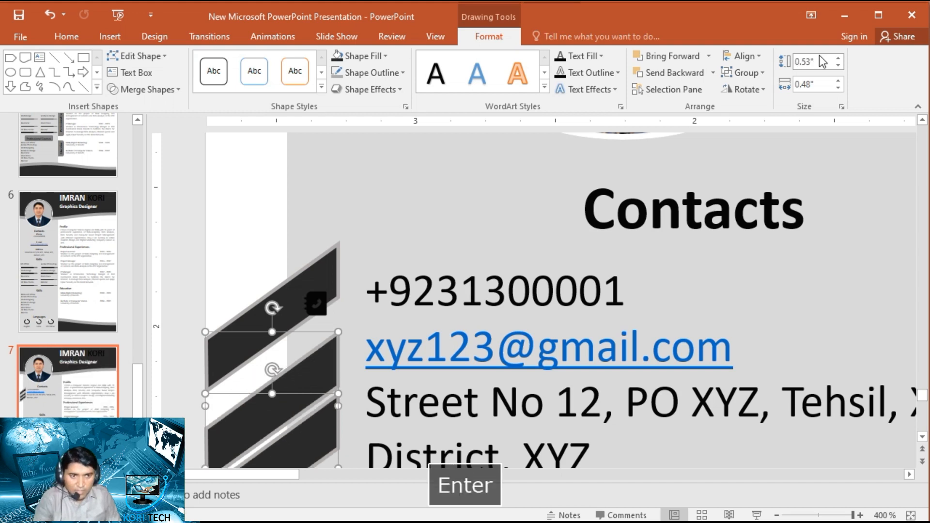
scroll(194, 220, "down", 3)
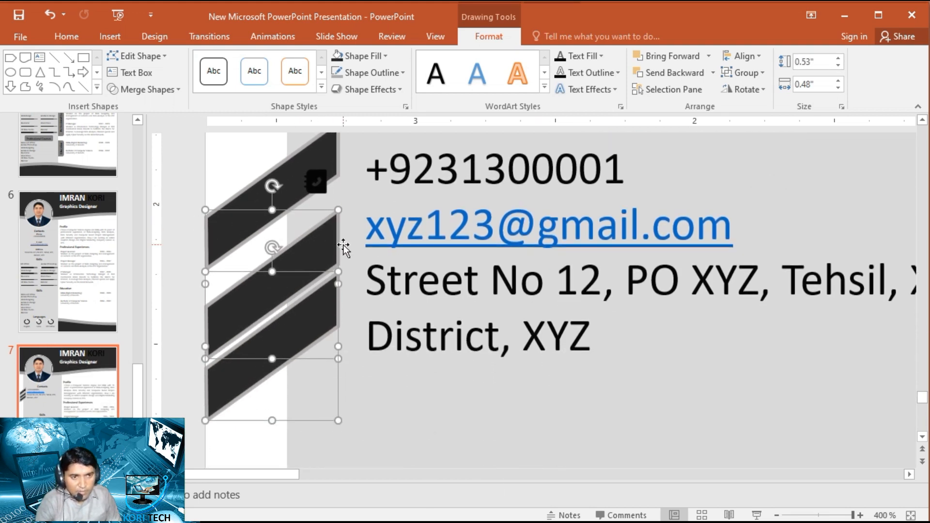
- Distribute the three slanted bars vertically at even spacing
left_click(243, 195, "ctrl")
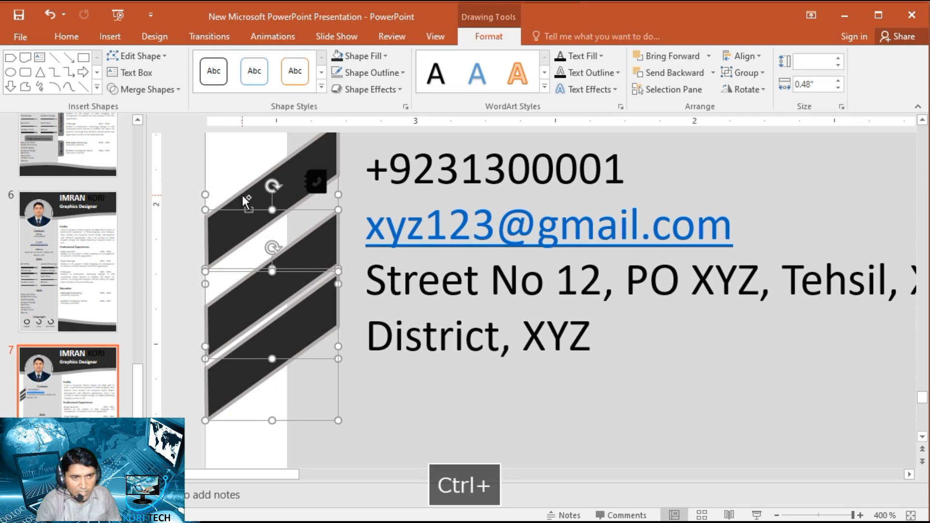
left_click(743, 56)
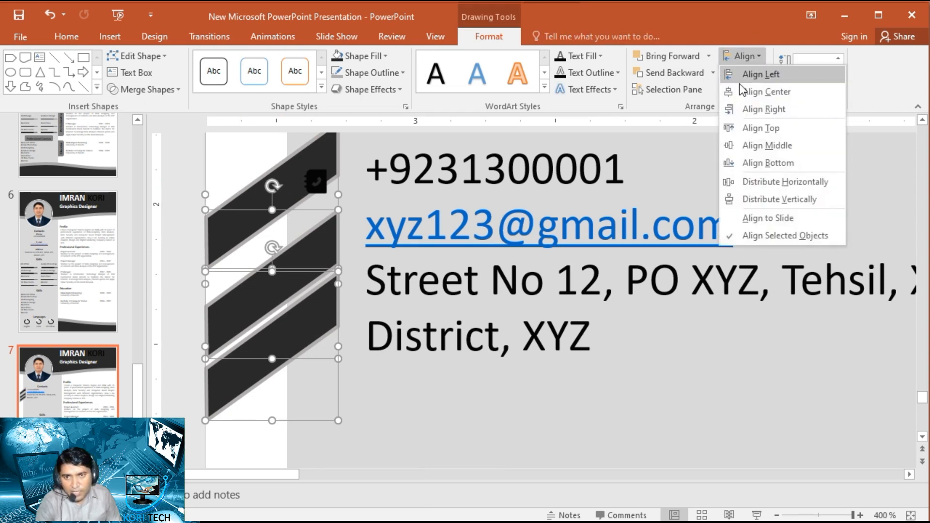
left_click(775, 199)
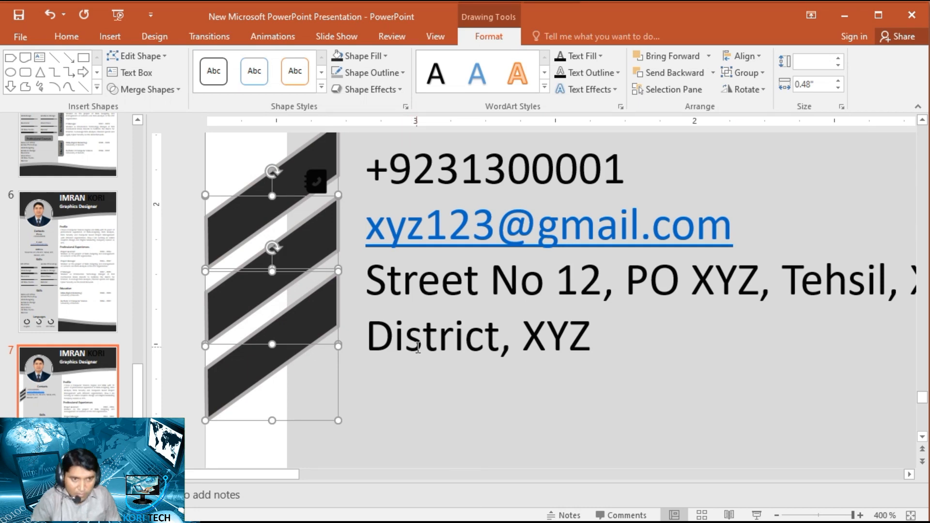
- Nudge the three slanted bars slightly down and move the phone book icon slightly up within the upper bar
key("Down")
key("Down")
key("Down")
key("Down")
key("Down")
key("Down")
key("Down")
key("Down")
key("Down")
key("Down")
key("Up")
key("Up")
key("Up")
key("Up")
key("Up")
key("Up")
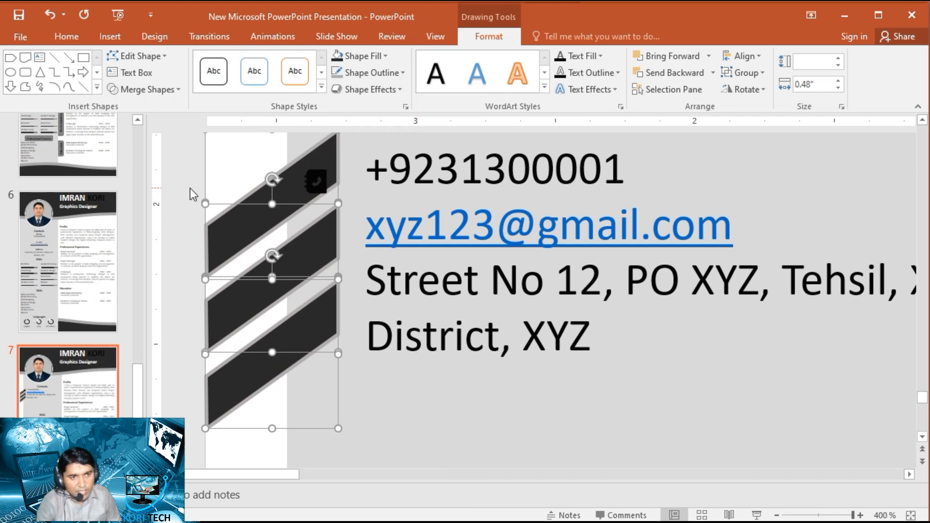
left_click(190, 194)
left_click_drag(316, 182, 318, 175)
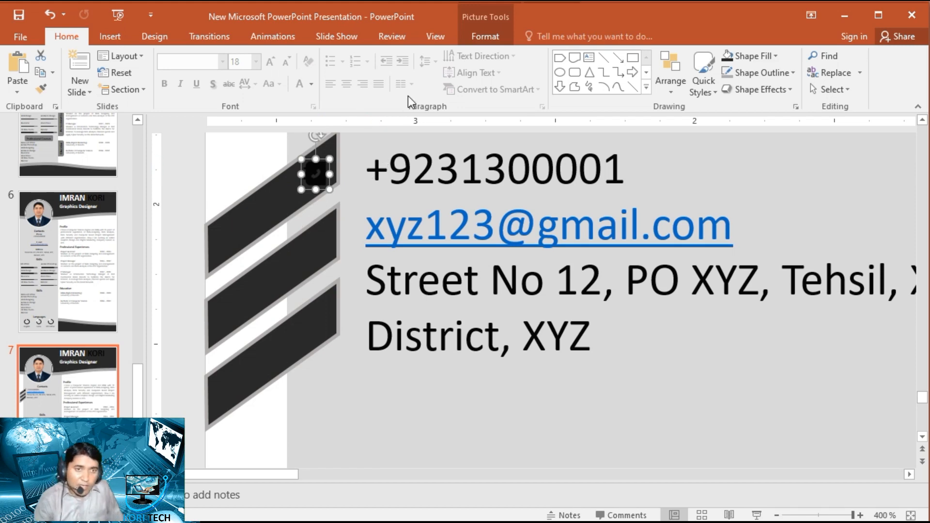
- Recolor the phone book icon in the upper slanted bar gray and apply the Photocopy artistic effect
left_click(484, 40)
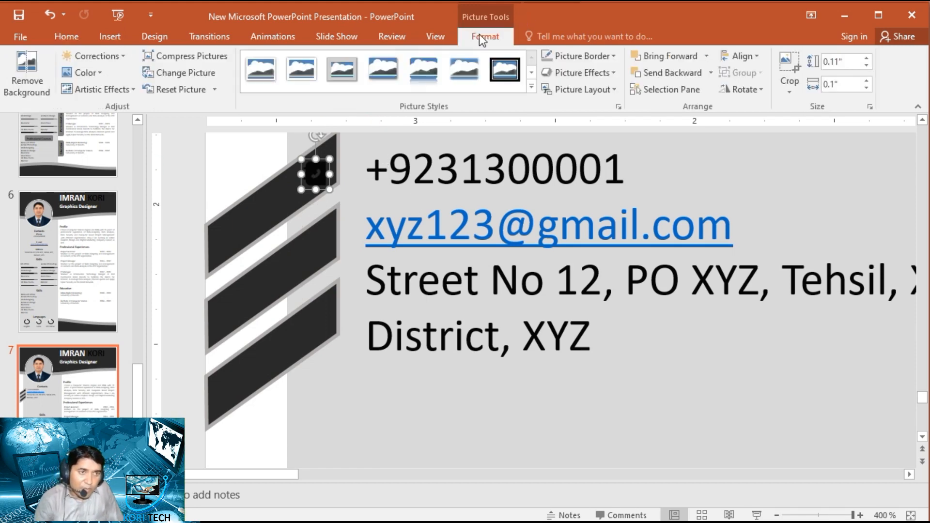
left_click(97, 70)
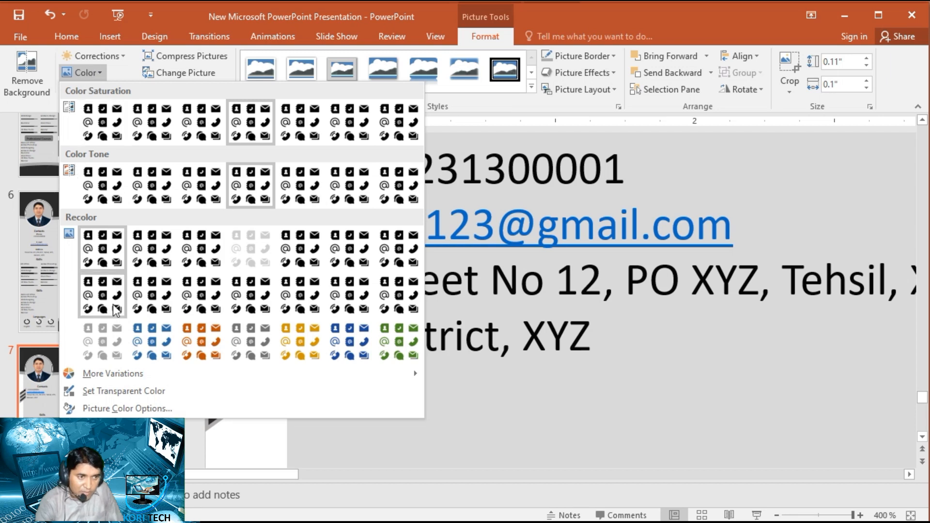
left_click(260, 343)
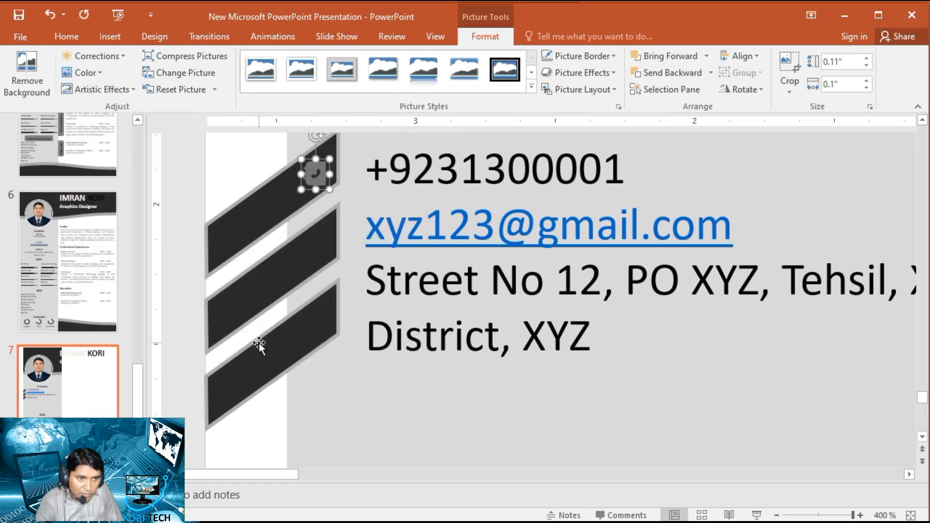
left_click(130, 89)
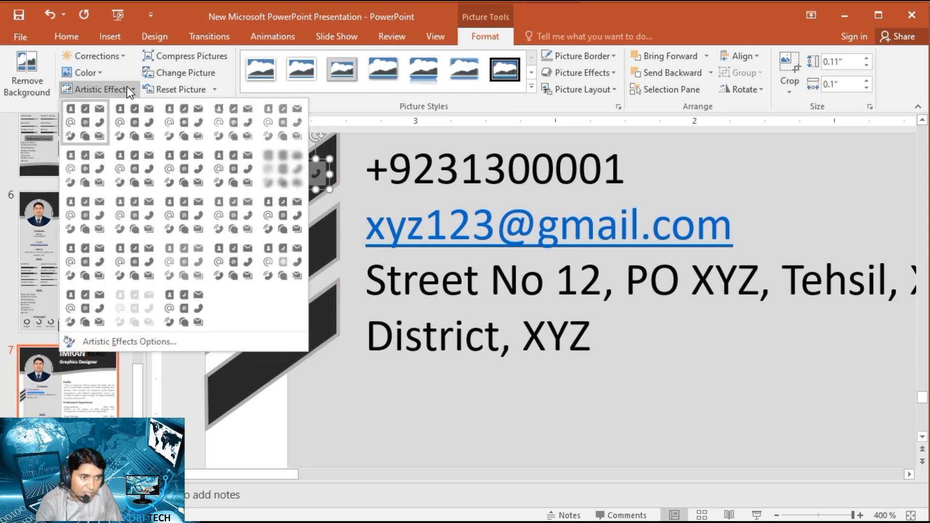
left_click(146, 314)
left_click(183, 167)
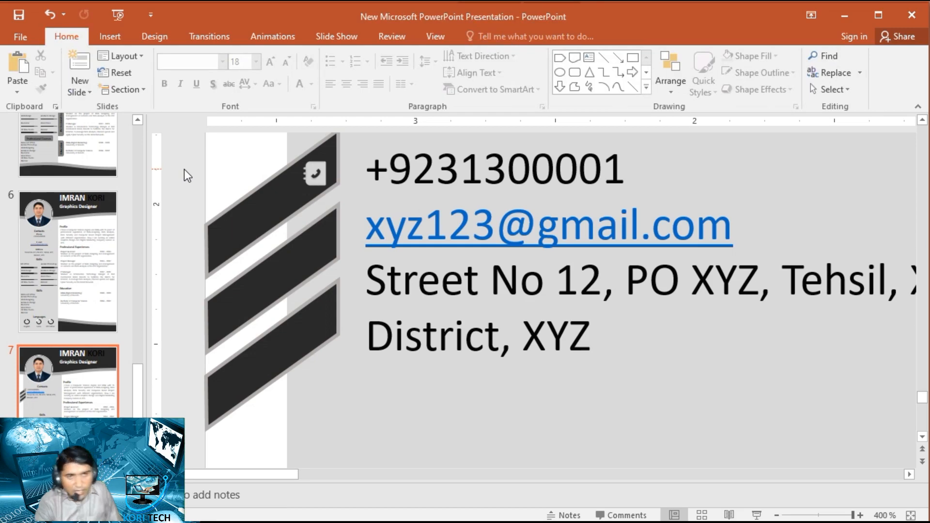
- Duplicate the contact icon sheet on the other side of the slide and crop the copy to the @ address book, about 1.71" by 1.54"
scroll(486, 370, "down", 5, "ctrl")
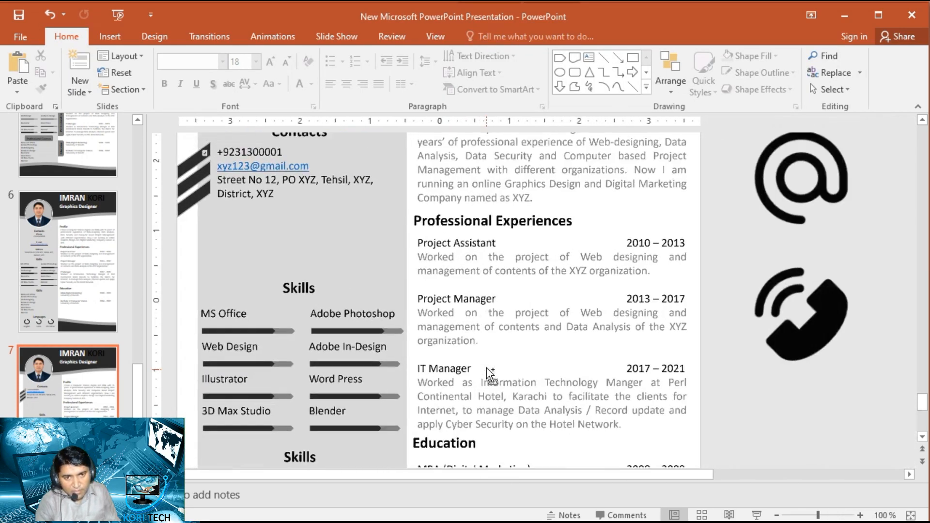
scroll(489, 373, "down", 3, "ctrl")
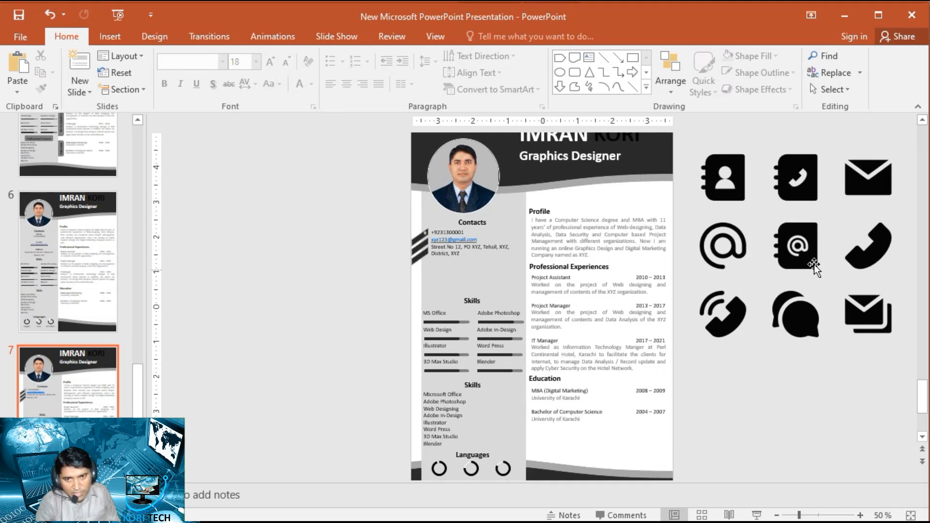
left_click(797, 246)
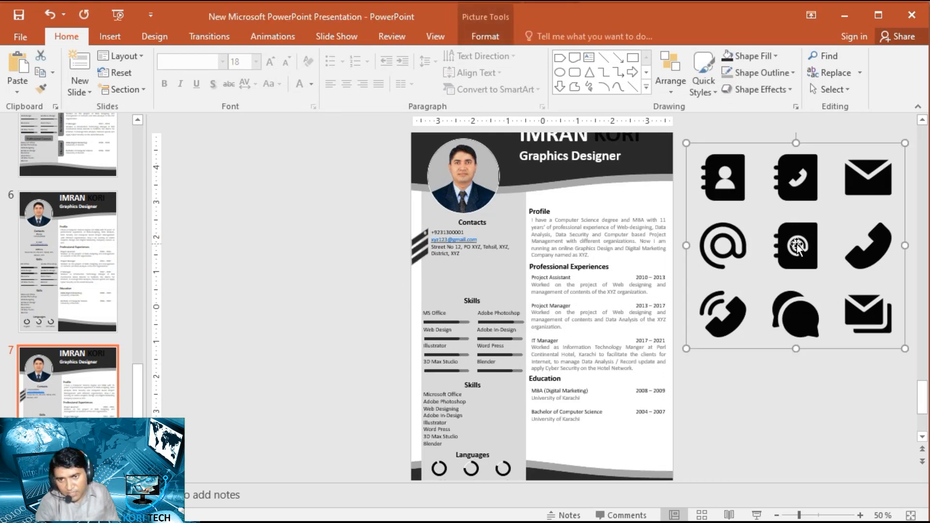
left_click_drag(796, 246, 298, 239)
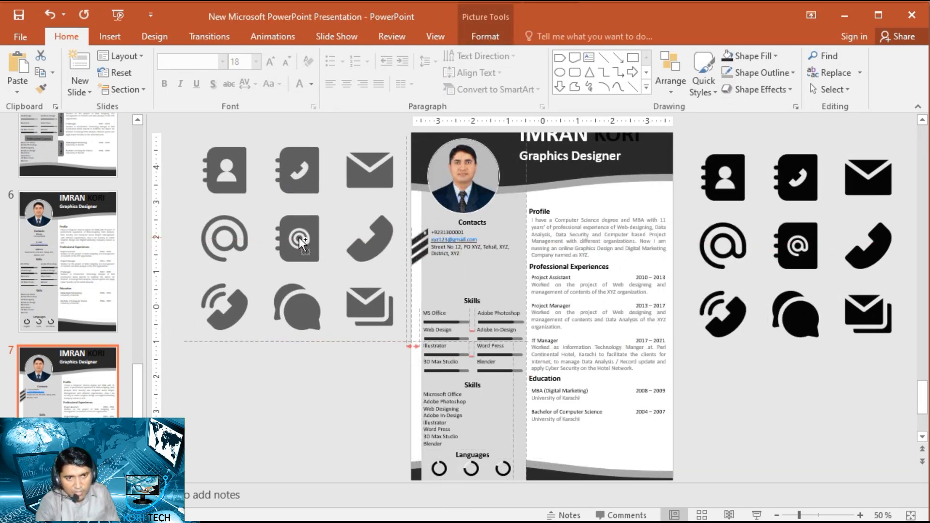
left_click(484, 37)
left_click(787, 61)
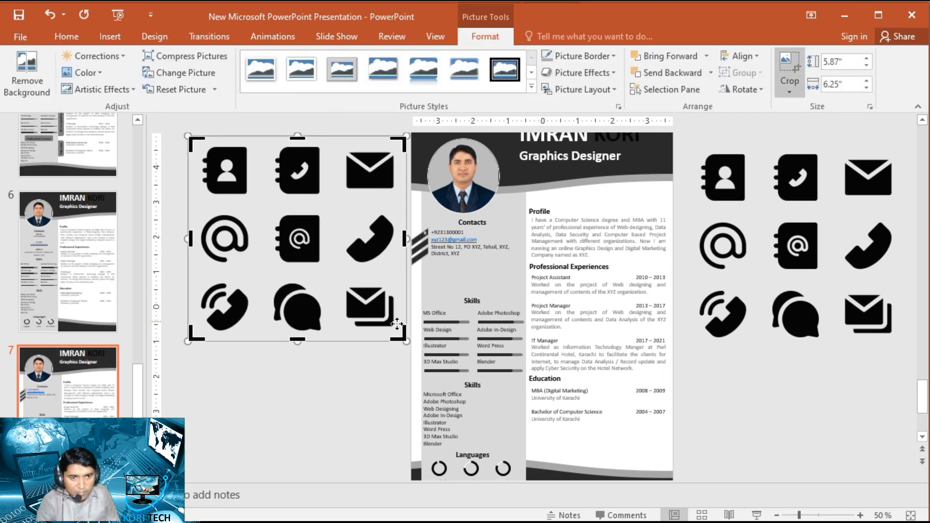
left_click_drag(398, 334, 324, 270)
left_click_drag(194, 141, 270, 214)
left_click(269, 401)
- Shrink the @ address book icon to about 0.13" by 0.11" and place it inside the middle slanted bar near its right end
left_click_drag(298, 253, 363, 277)
scroll(404, 280, "up", 5)
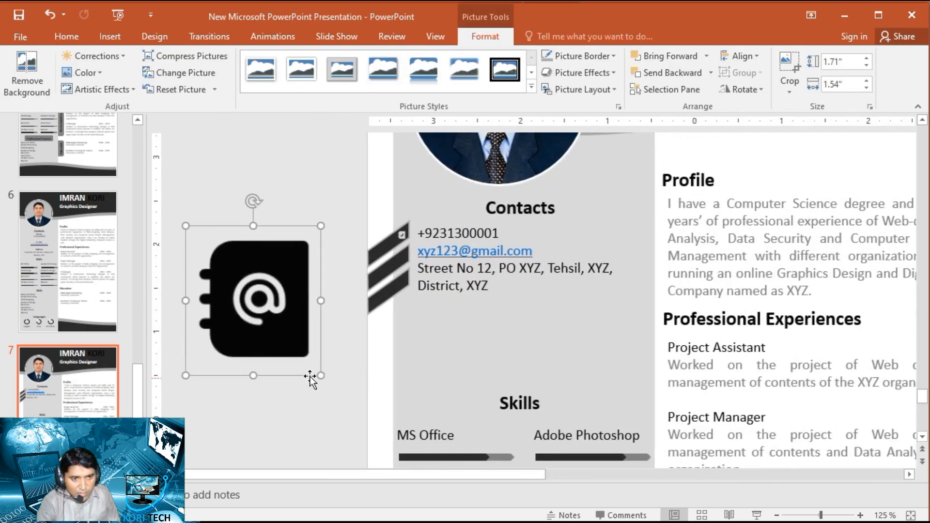
left_click_drag(318, 375, 389, 259)
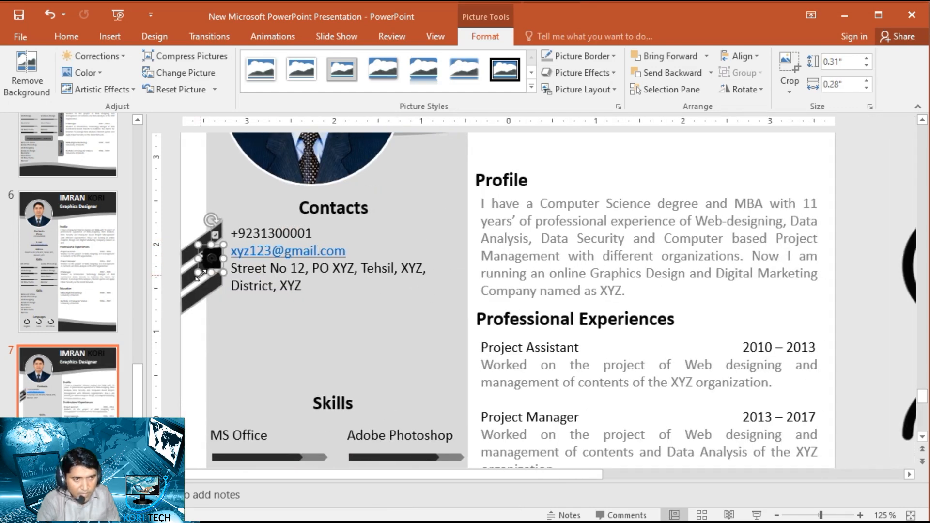
scroll(359, 279, "up", 5, "ctrl")
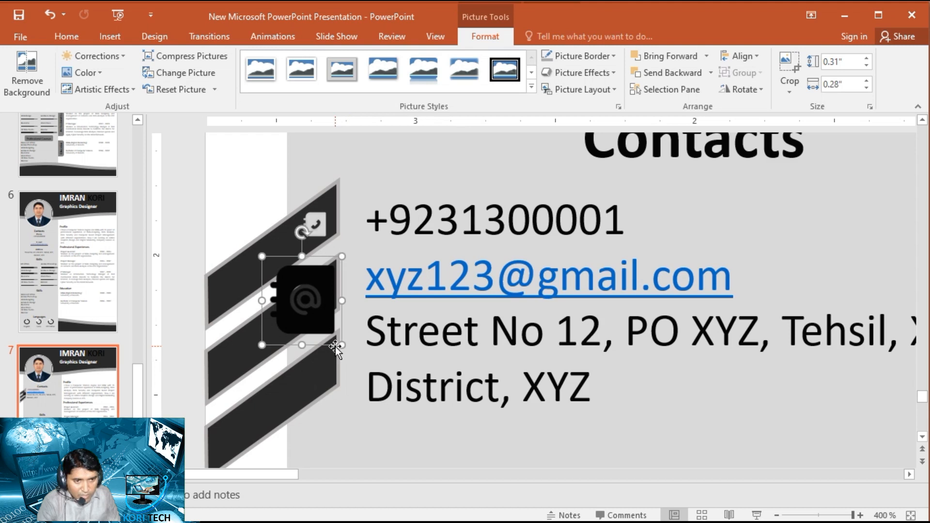
left_click_drag(343, 345, 313, 291)
left_click_drag(333, 330, 318, 298)
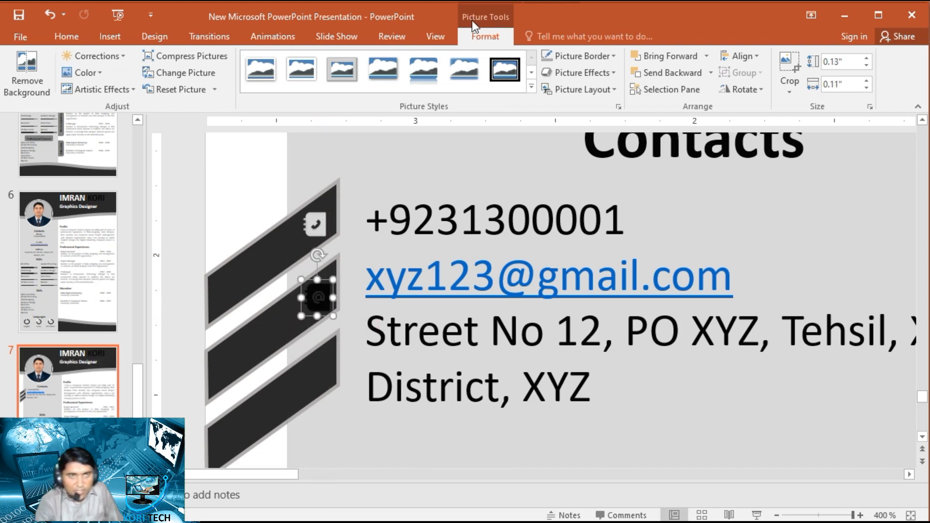
- Try gray and gold recolors on the @ address book icon, combined with Photocopy and another artistic effect
left_click(104, 74)
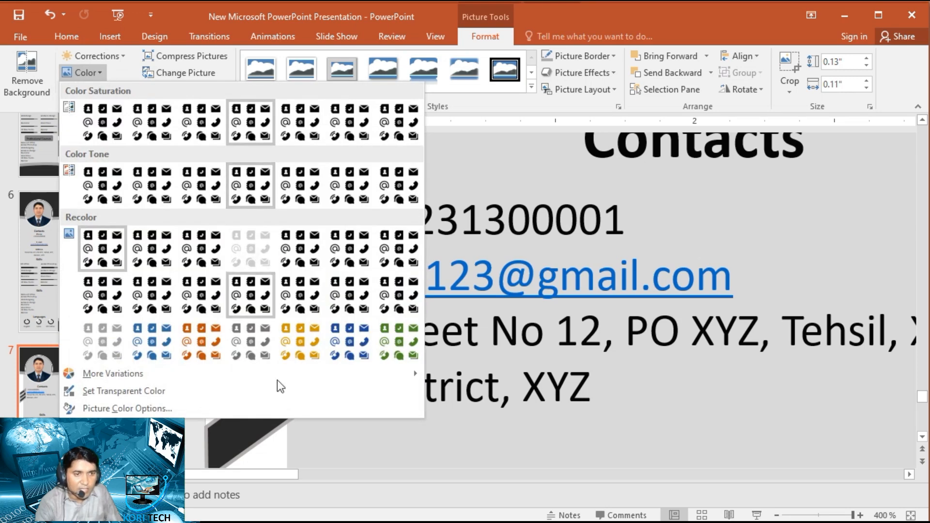
left_click(252, 352)
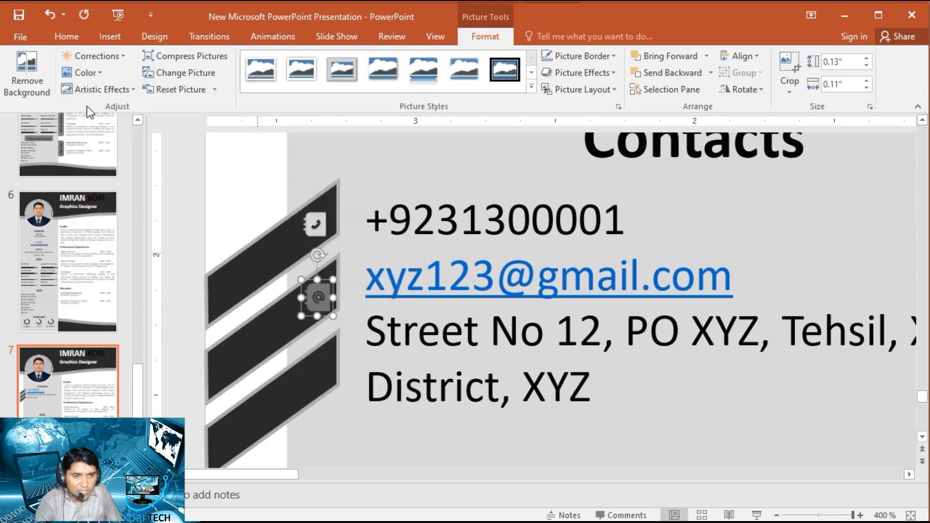
left_click(97, 72)
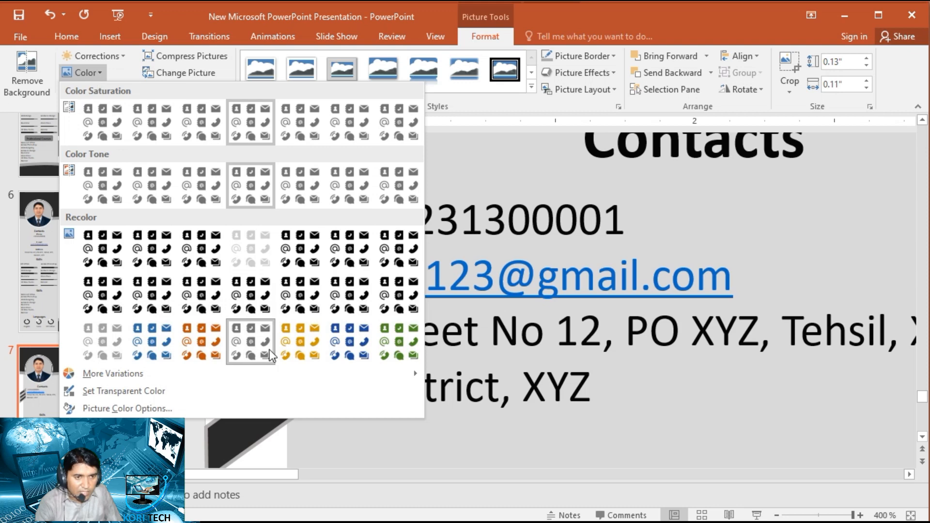
left_click(290, 333)
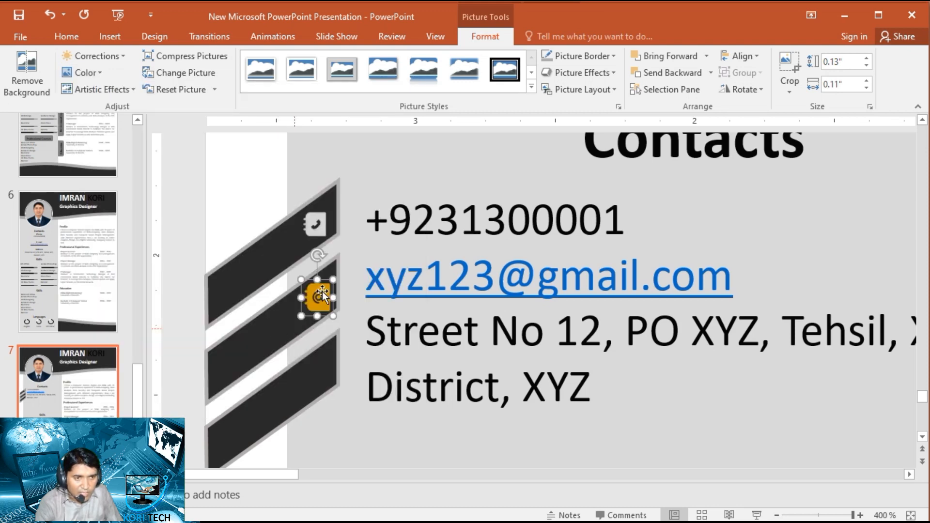
left_click(100, 88)
left_click(138, 308)
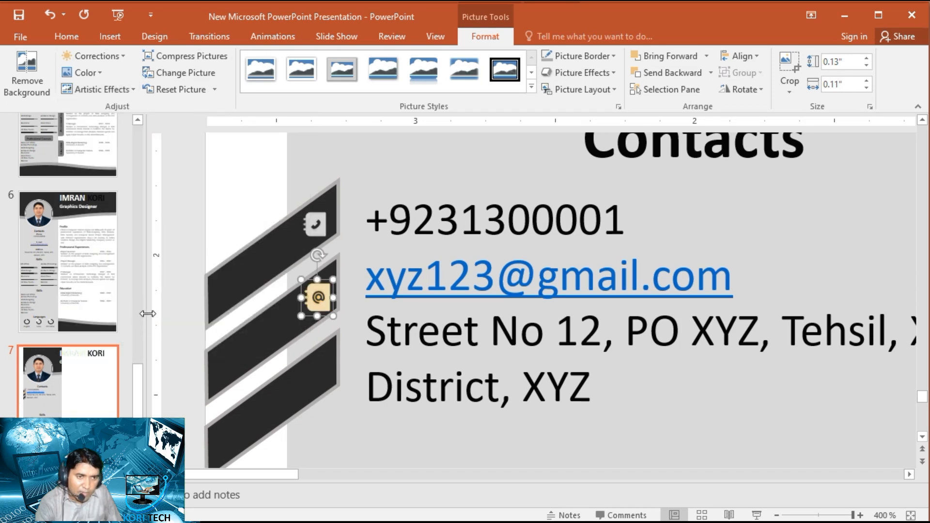
left_click(124, 89)
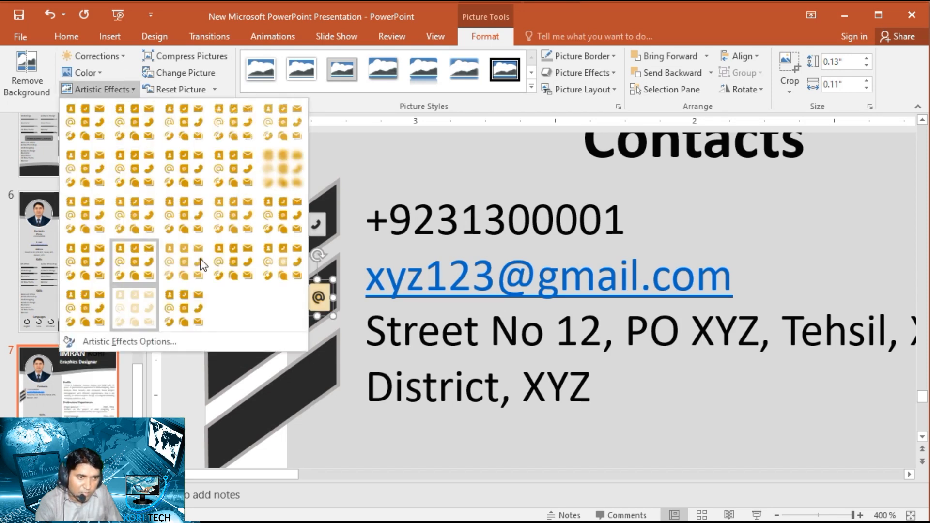
left_click(191, 305)
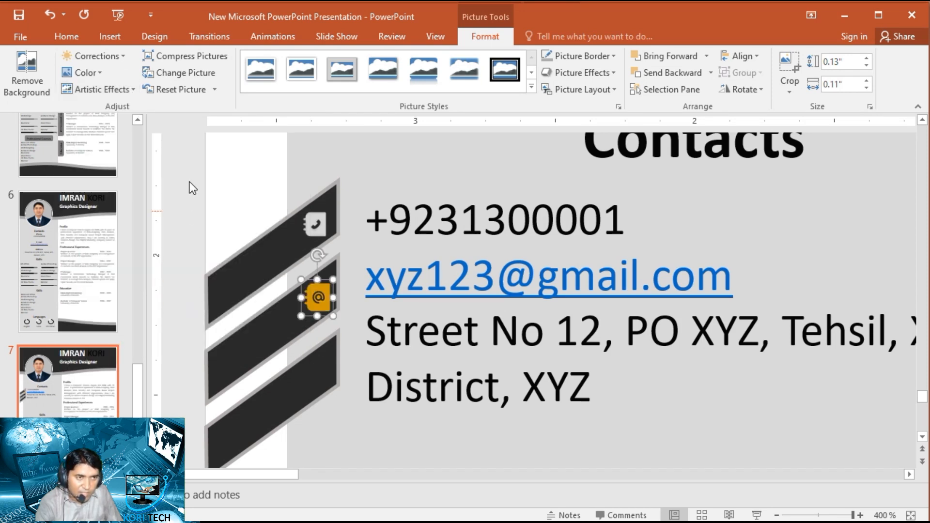
- Recolor the @ address book icon gray and apply the Photocopy artistic effect
left_click(86, 72)
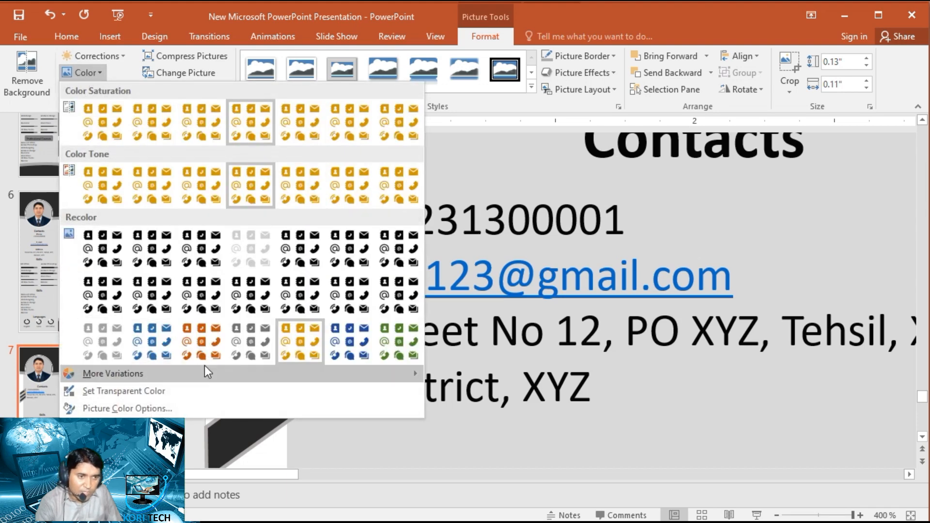
left_click(251, 330)
left_click(113, 86)
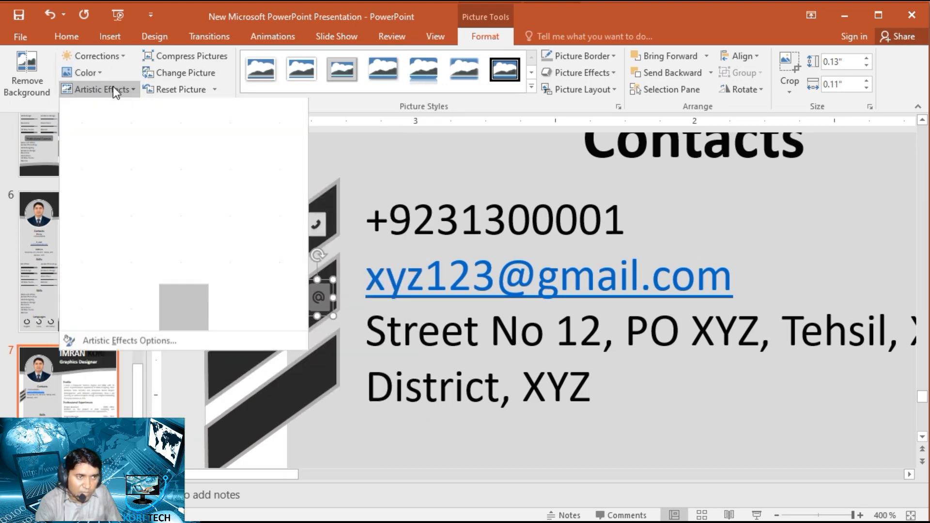
left_click(136, 310)
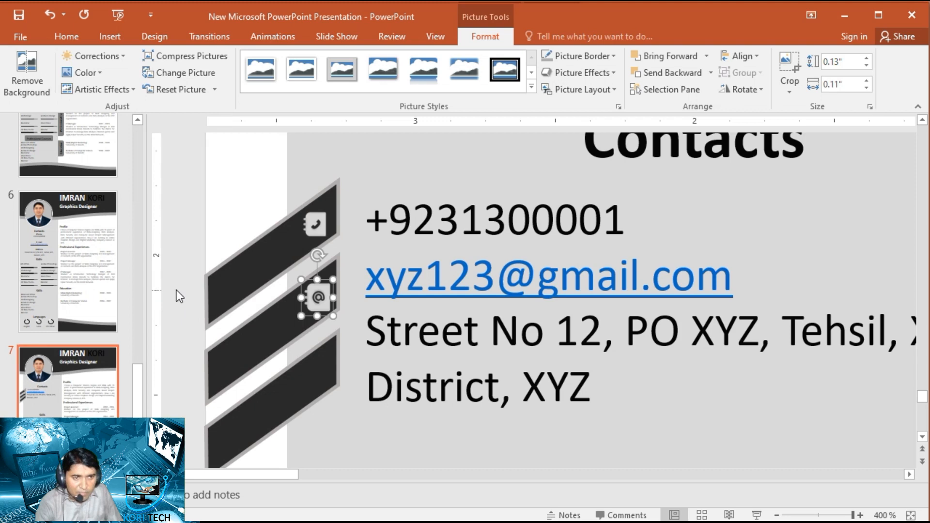
left_click(182, 294)
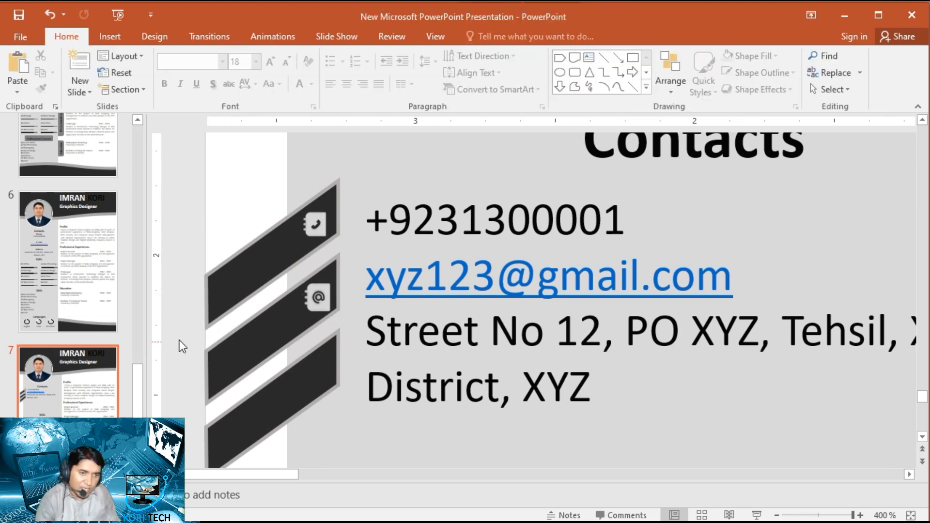
- Crop the remaining contact icon sheet to the address book with the person symbol, about 1.54" by 1.49"
scroll(186, 322, "down", 10, "ctrl")
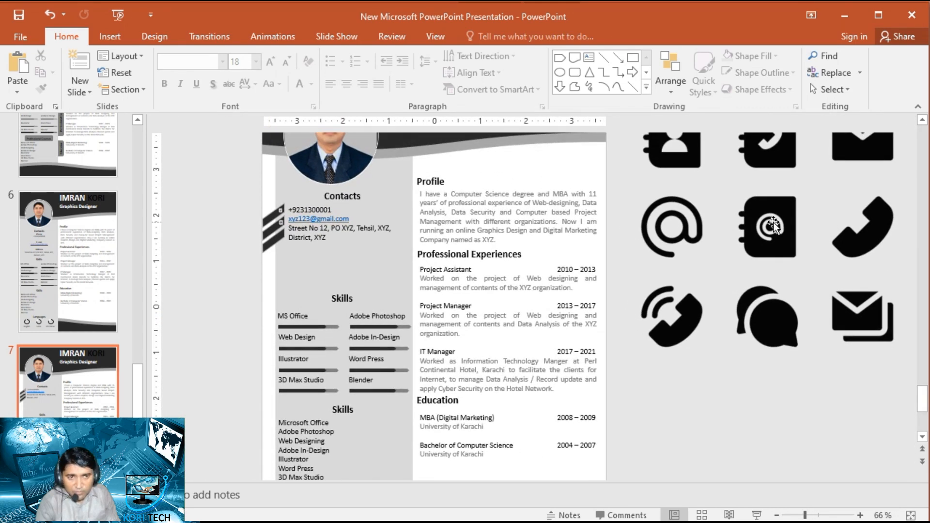
left_click_drag(760, 240, 737, 292)
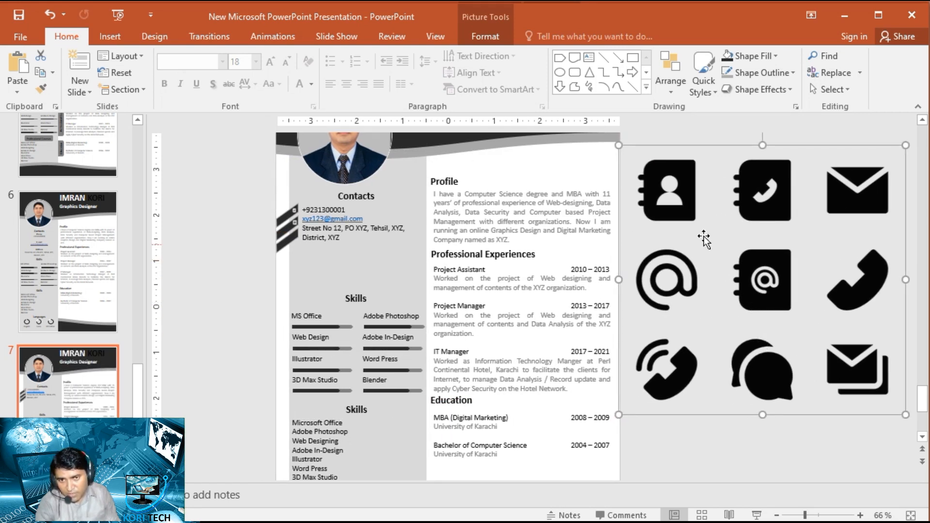
left_click(485, 37)
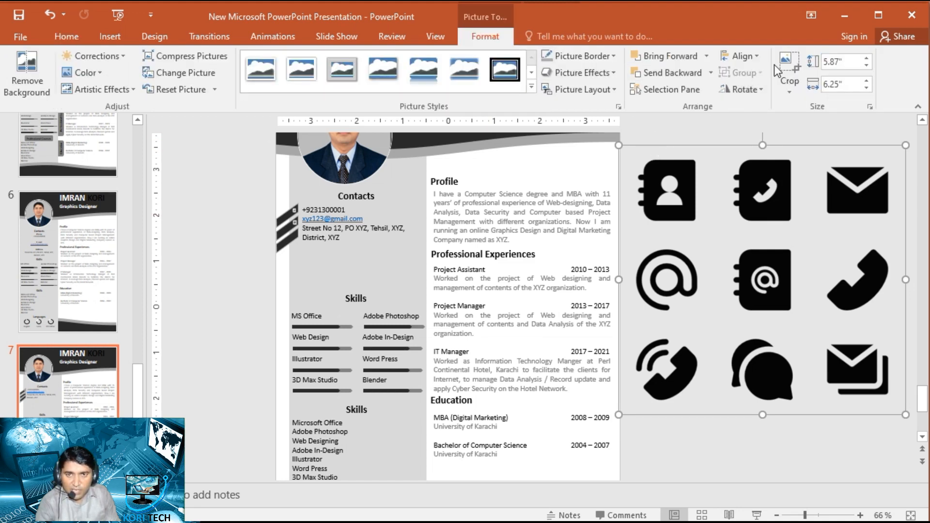
left_click(786, 61)
key("Caps_Lock")
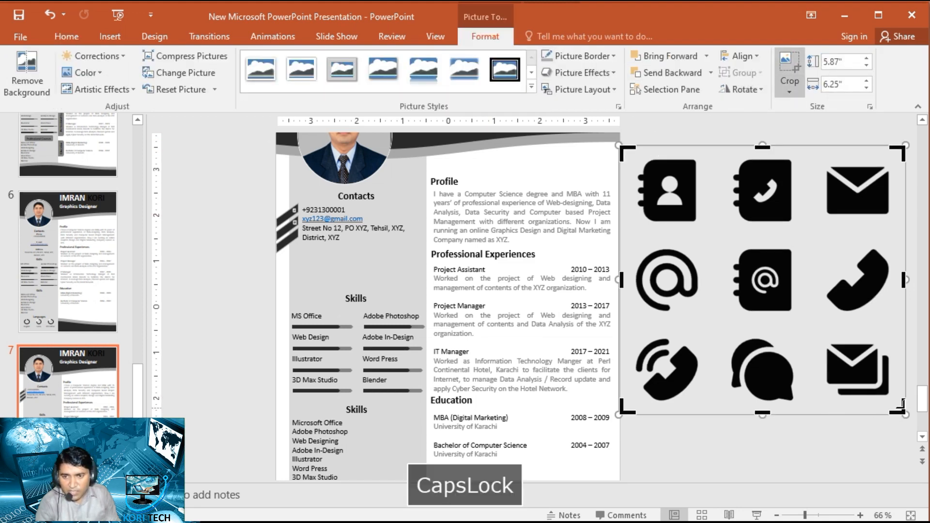
left_click_drag(902, 414, 709, 224)
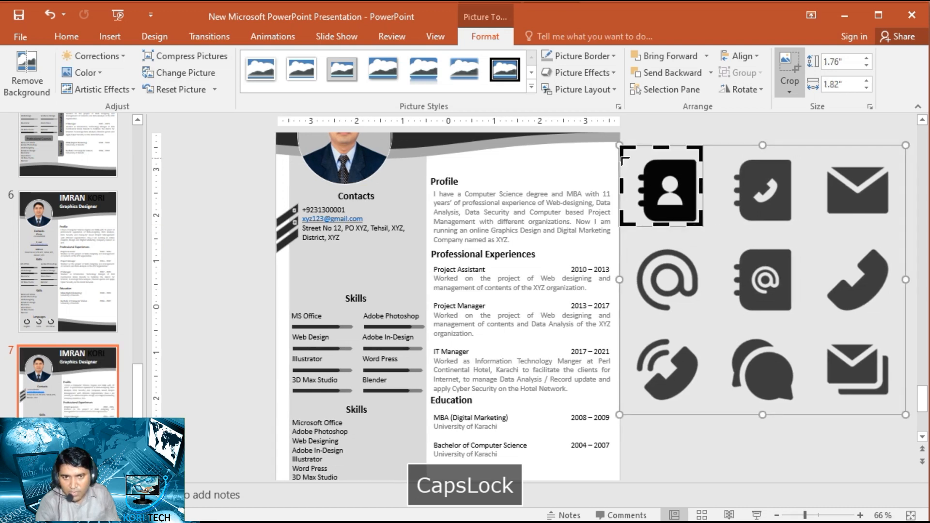
left_click_drag(620, 145, 729, 157)
left_click(699, 435)
- Shrink the person address book icon to about 0.1" by 0.1" and place it inside the lower slanted bar near its right end
left_click(764, 184)
left_click_drag(765, 184, 335, 257)
key("Caps_Lock")
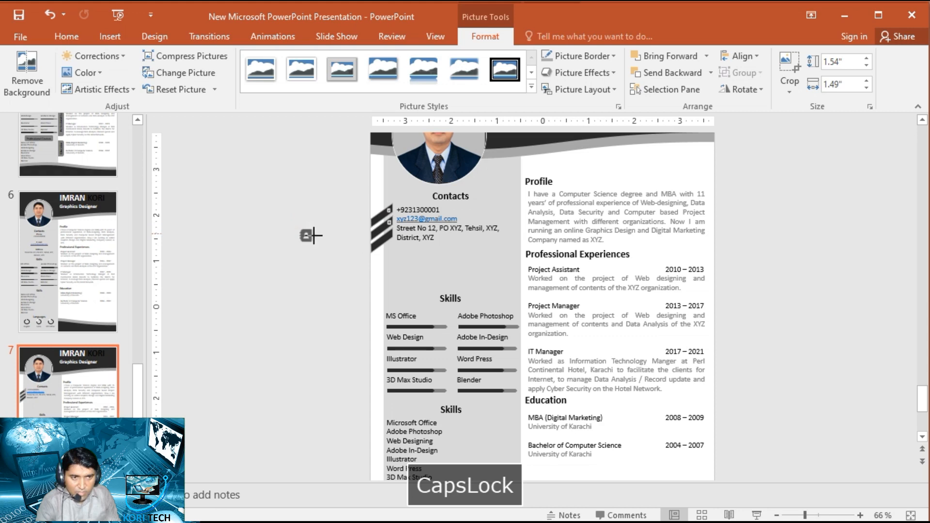
left_click_drag(312, 236, 314, 242)
scroll(301, 298, "up", 8, "ctrl")
left_click_drag(202, 298, 374, 296)
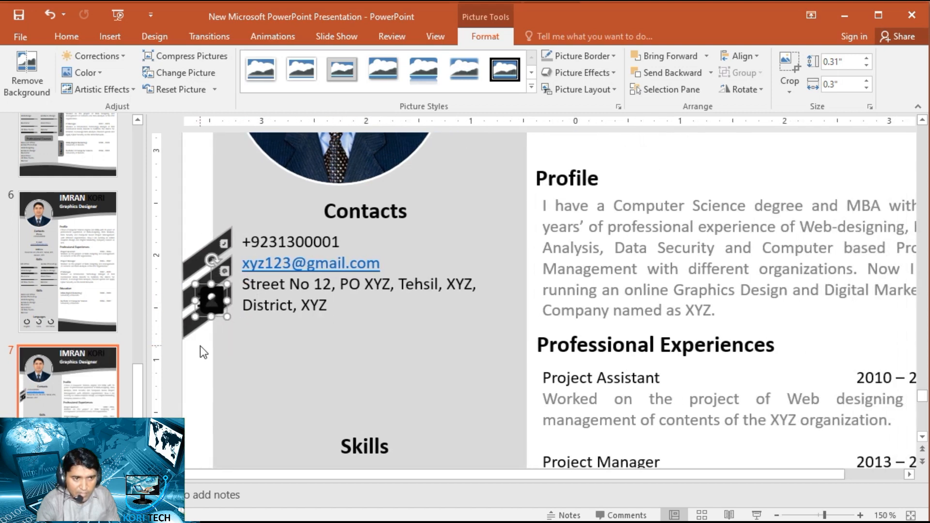
scroll(295, 326, "up", 10, "ctrl")
key("Caps_Lock")
left_click_drag(322, 341, 334, 311)
key("Caps_Lock")
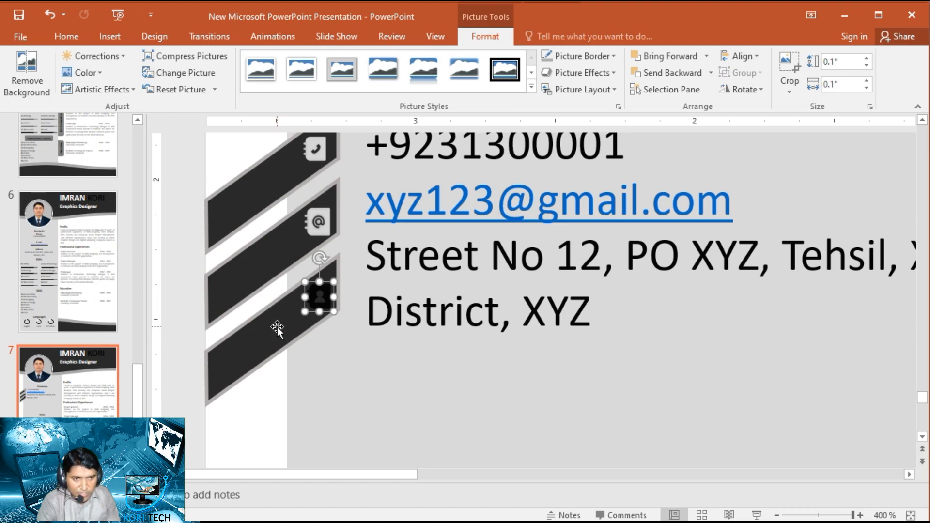
- Recolor the person address book icon gray and apply the Photocopy artistic effect
left_click(88, 72)
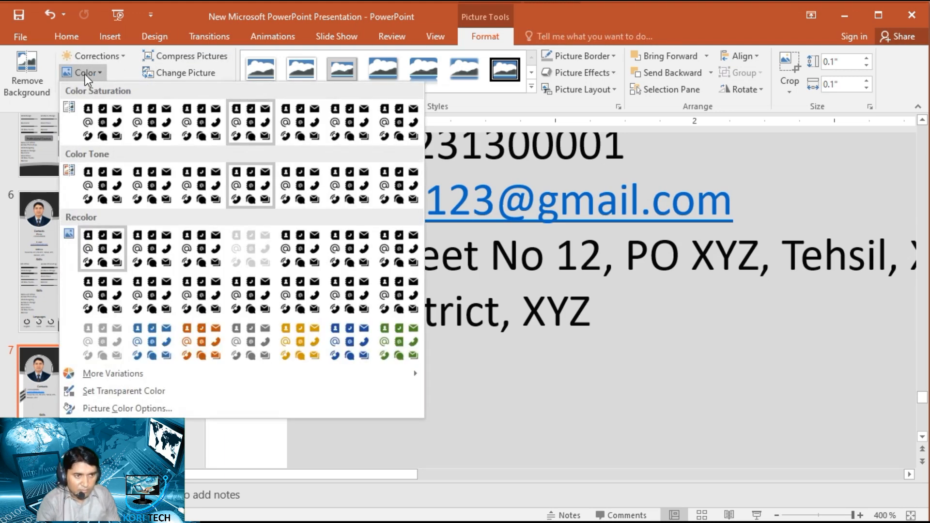
left_click(248, 350)
left_click(127, 92)
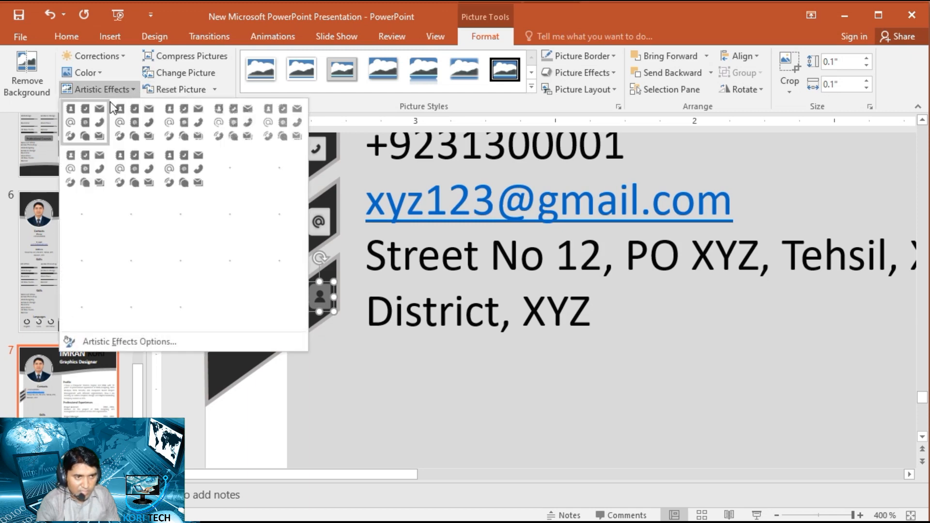
left_click(133, 305)
left_click(187, 336)
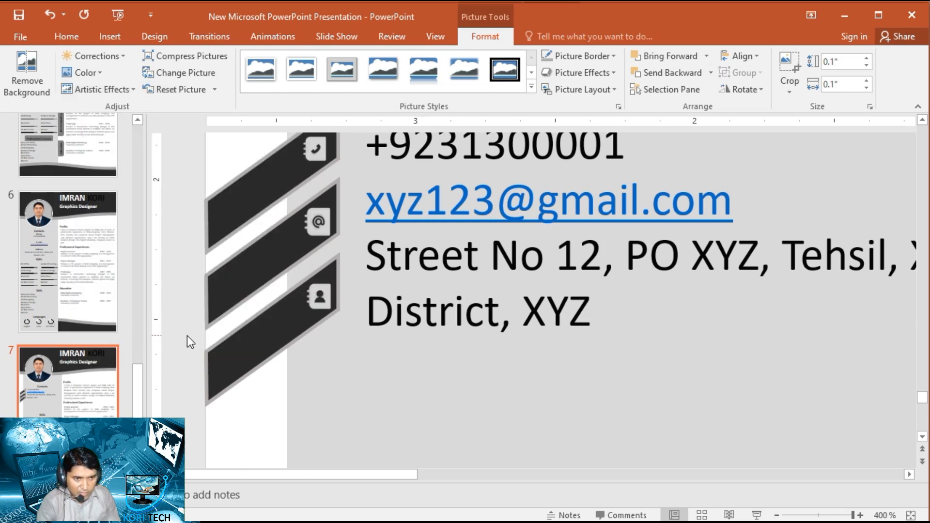
- Narrow the job entries text box under Professional Experiences by moving its left edge inward from the gray sidebar
scroll(231, 312, "down", 10)
scroll(231, 310, "down", 8)
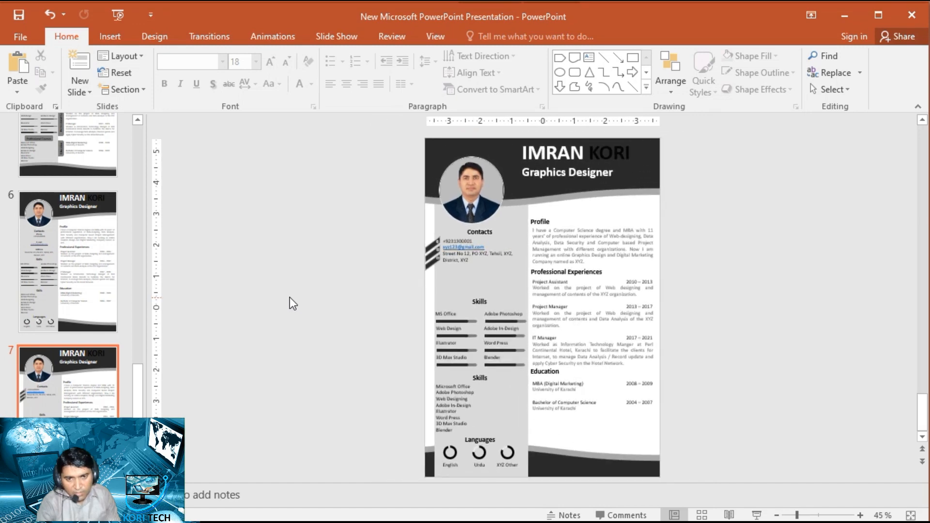
scroll(289, 298, "up", 1)
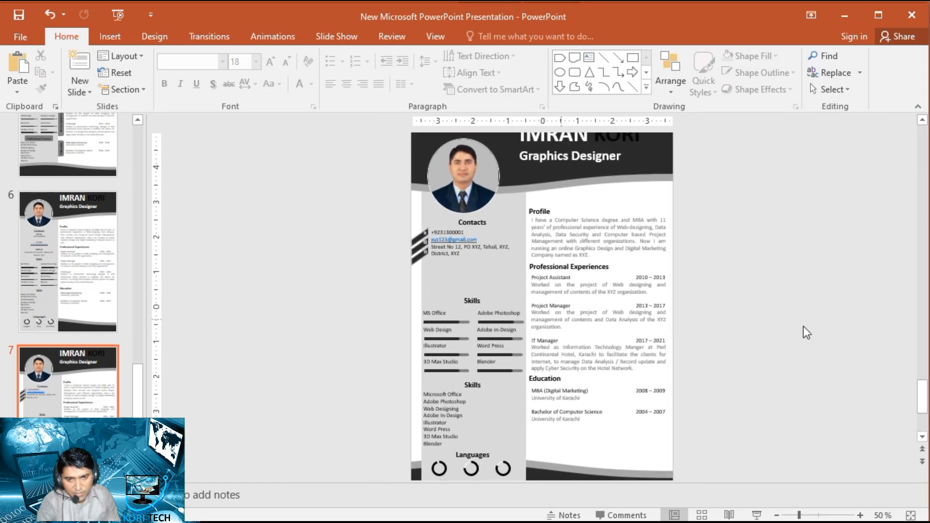
scroll(772, 334, "up", 5)
scroll(762, 290, "down", 3)
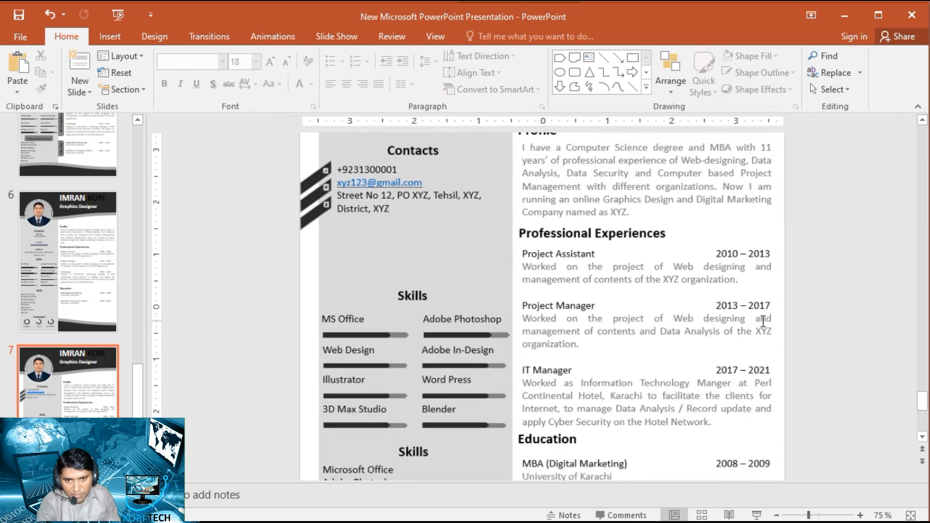
left_click(672, 275)
left_click_drag(521, 333, 542, 327)
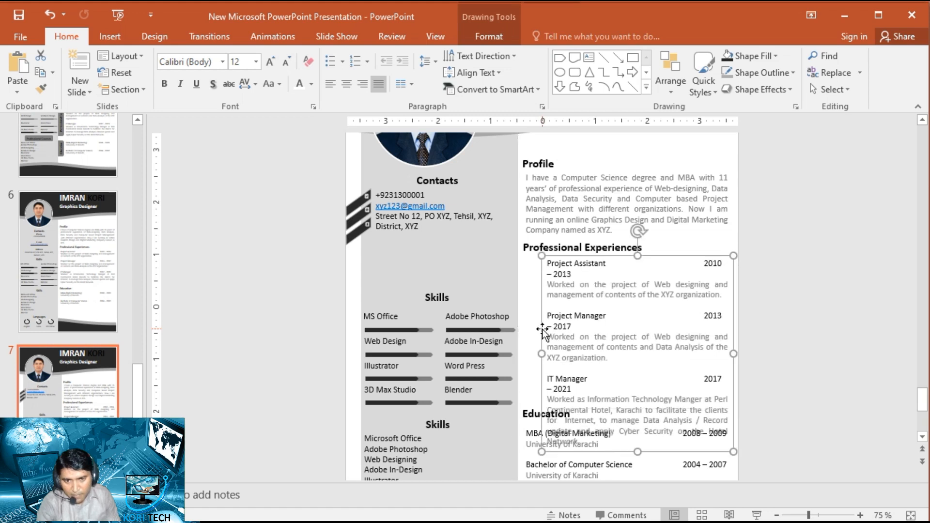
- Move the Profile heading and paragraph together with the Professional Experiences heading and job entries slightly up toward the dark header
scroll(736, 324, "up", 3)
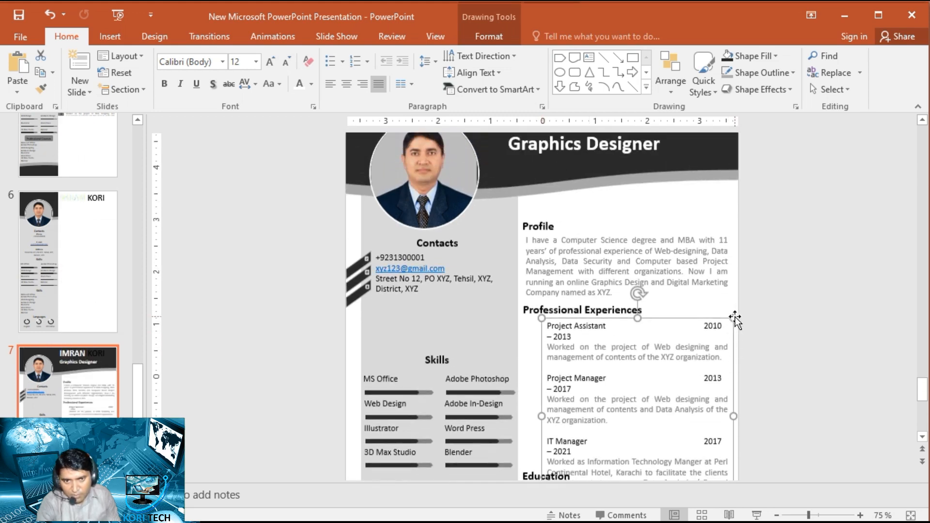
left_click(544, 220)
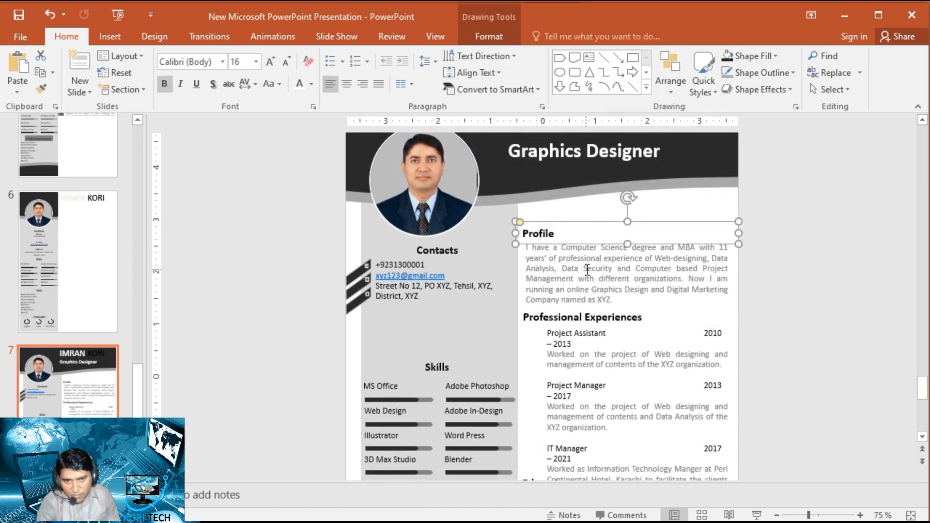
left_click(656, 253, "ctrl")
left_click(697, 334, "ctrl")
key("Up")
key("Up")
key("Up")
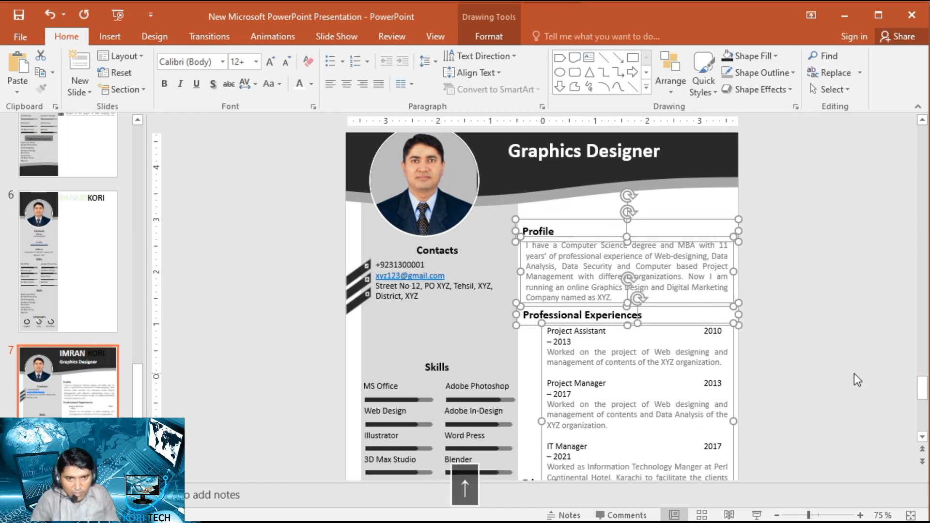
key("Up")
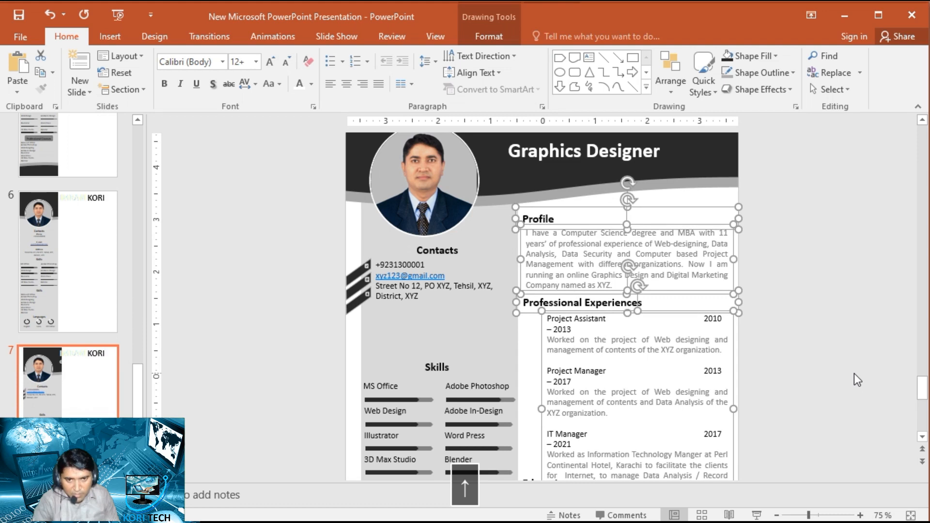